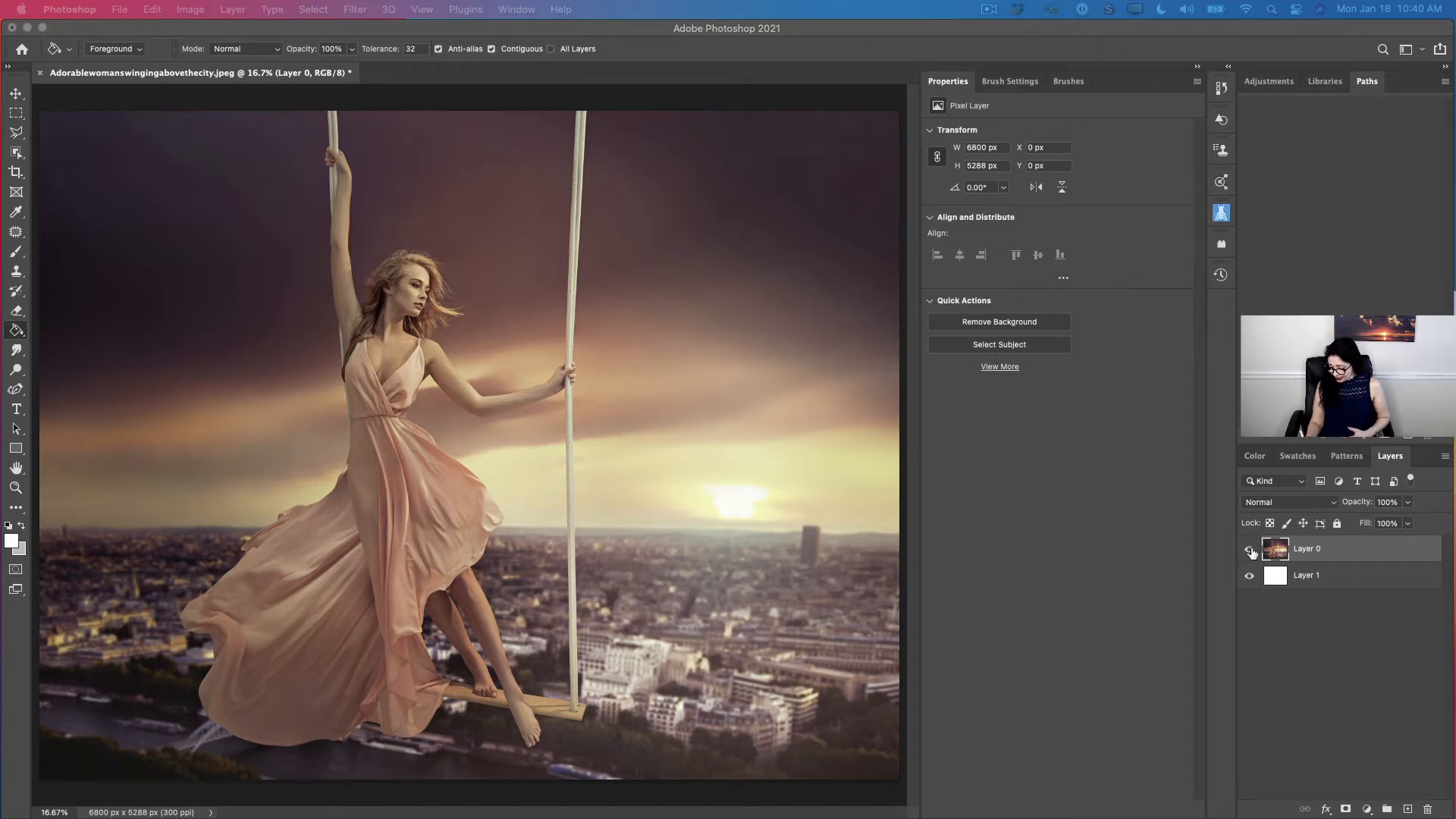
Scale the photo on Layer 0 to about 95% and centre it on the canvas so a white border surrounds it.
{"action": "left_click", "coordinate": [1250, 550]}
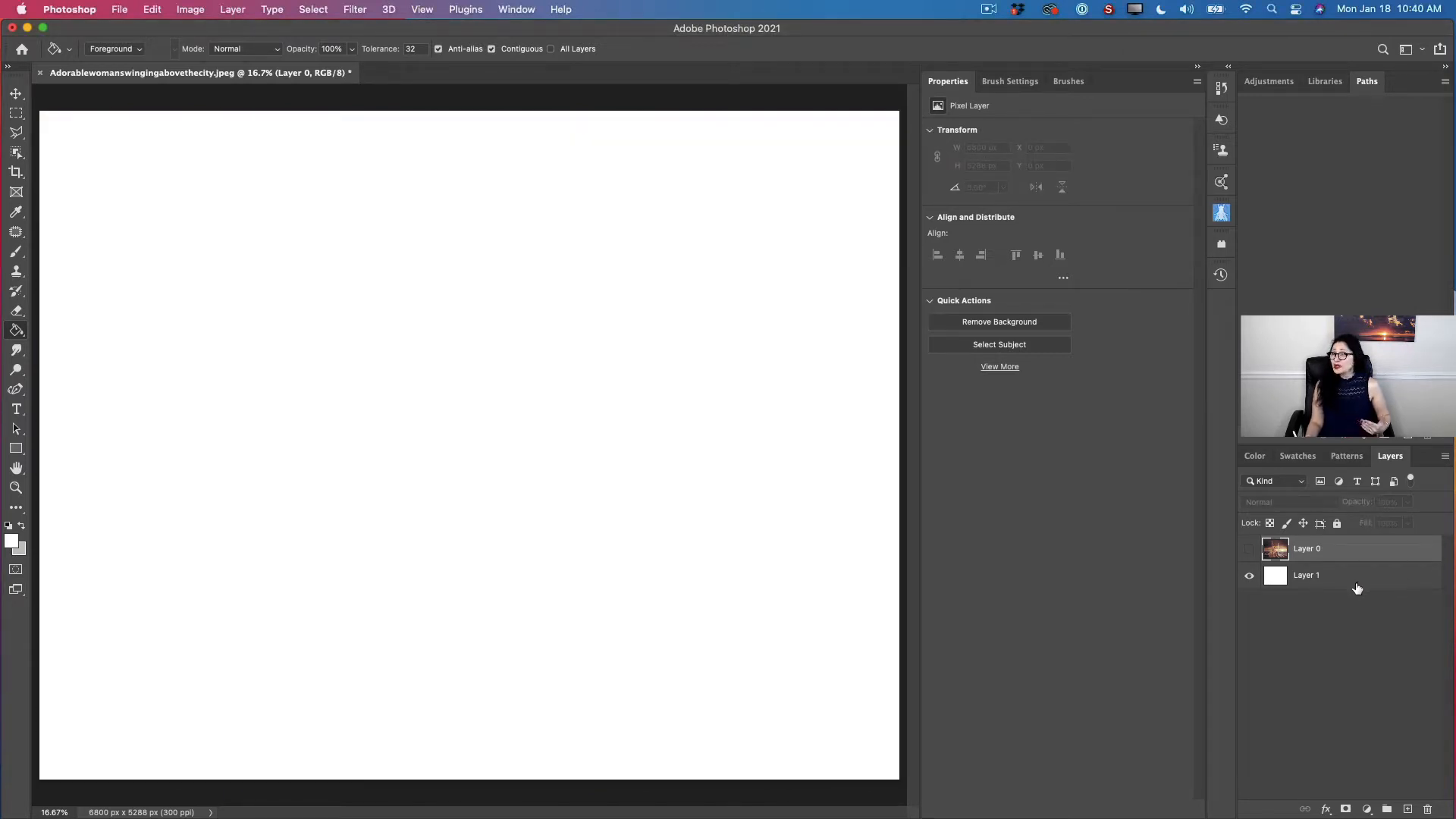
{"action": "left_click", "coordinate": [1250, 550]}
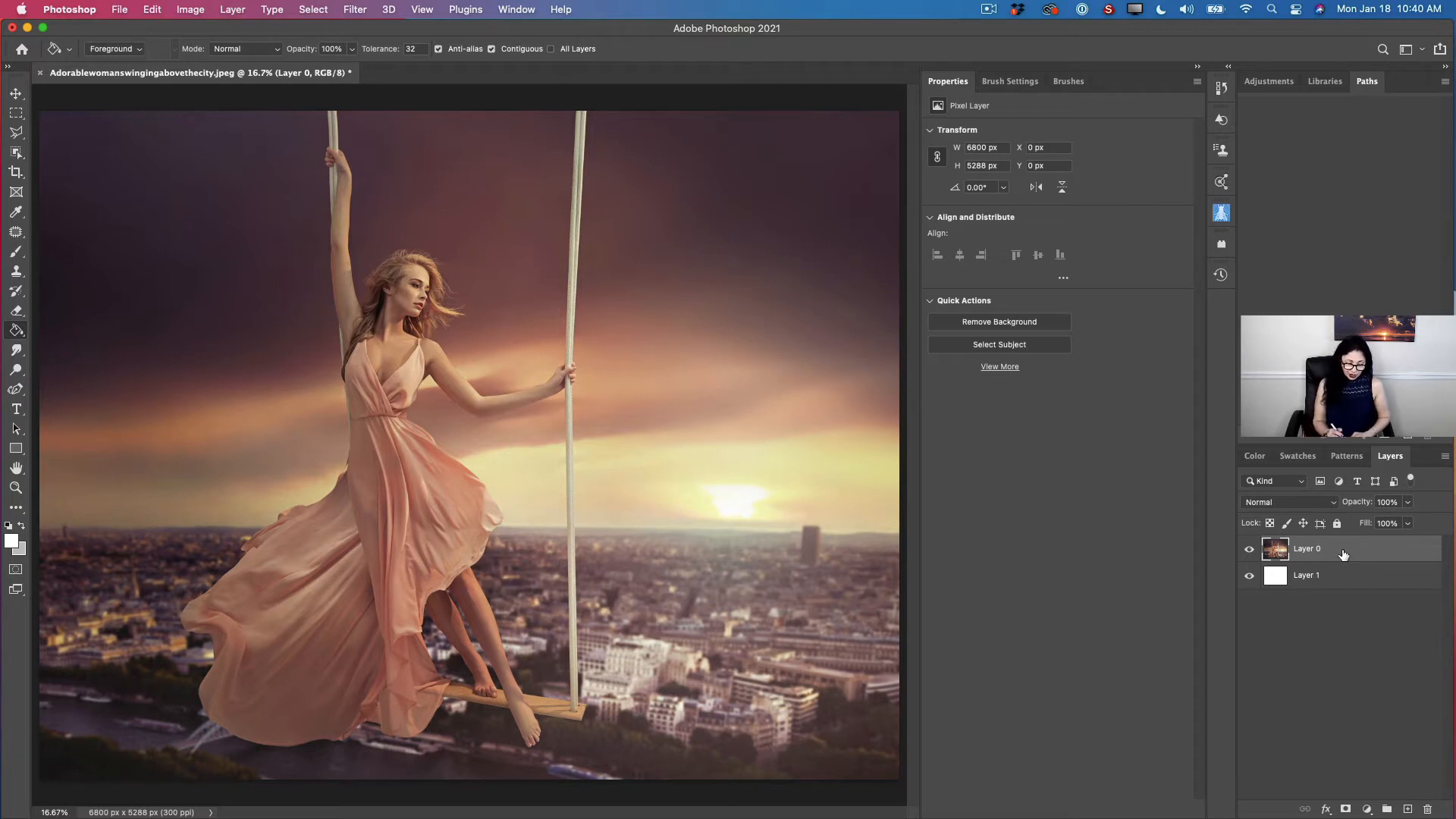
{"action": "left_click", "coordinate": [15, 93]}
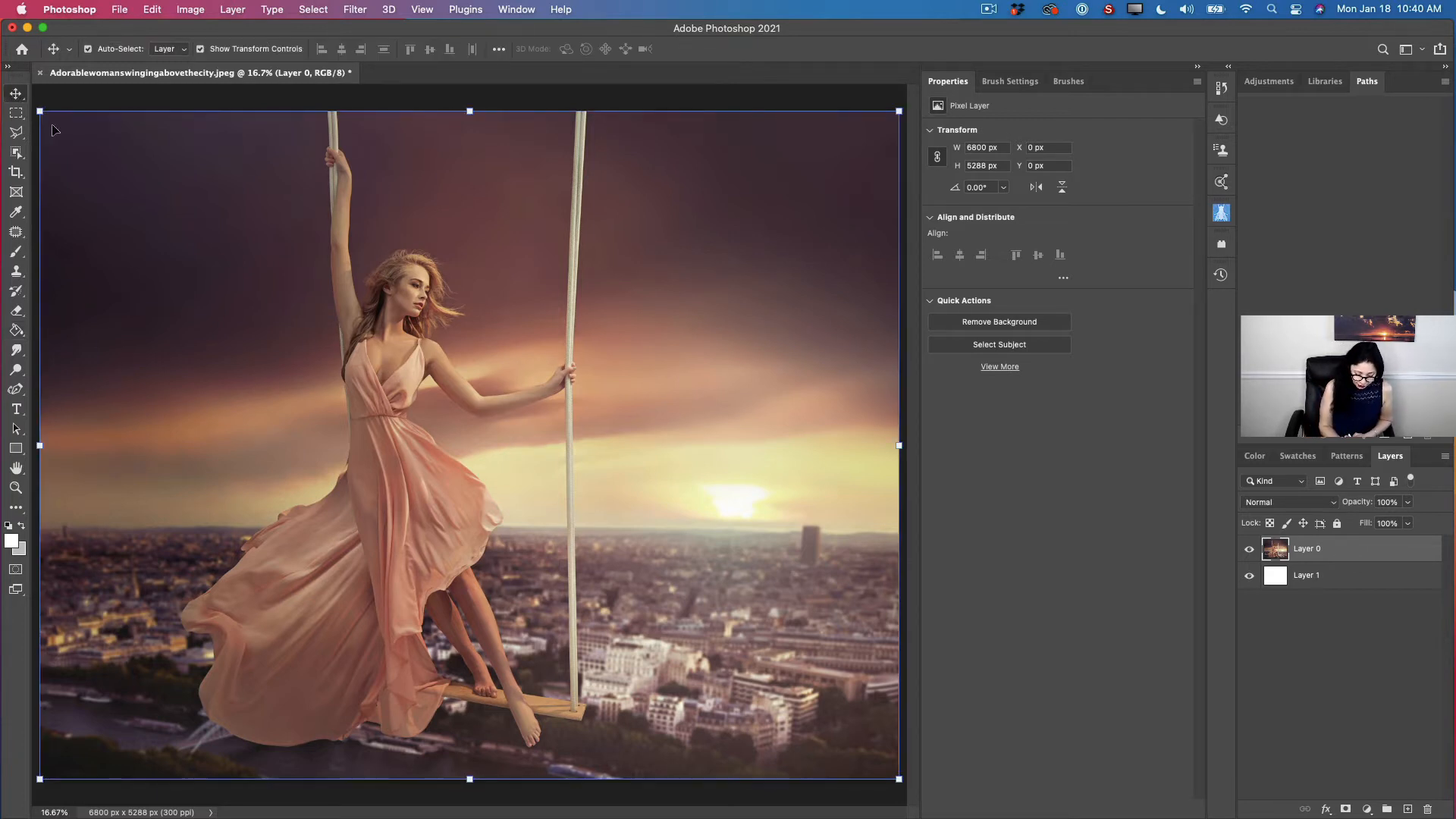
{"action": "left_click", "coordinate": [898, 112]}
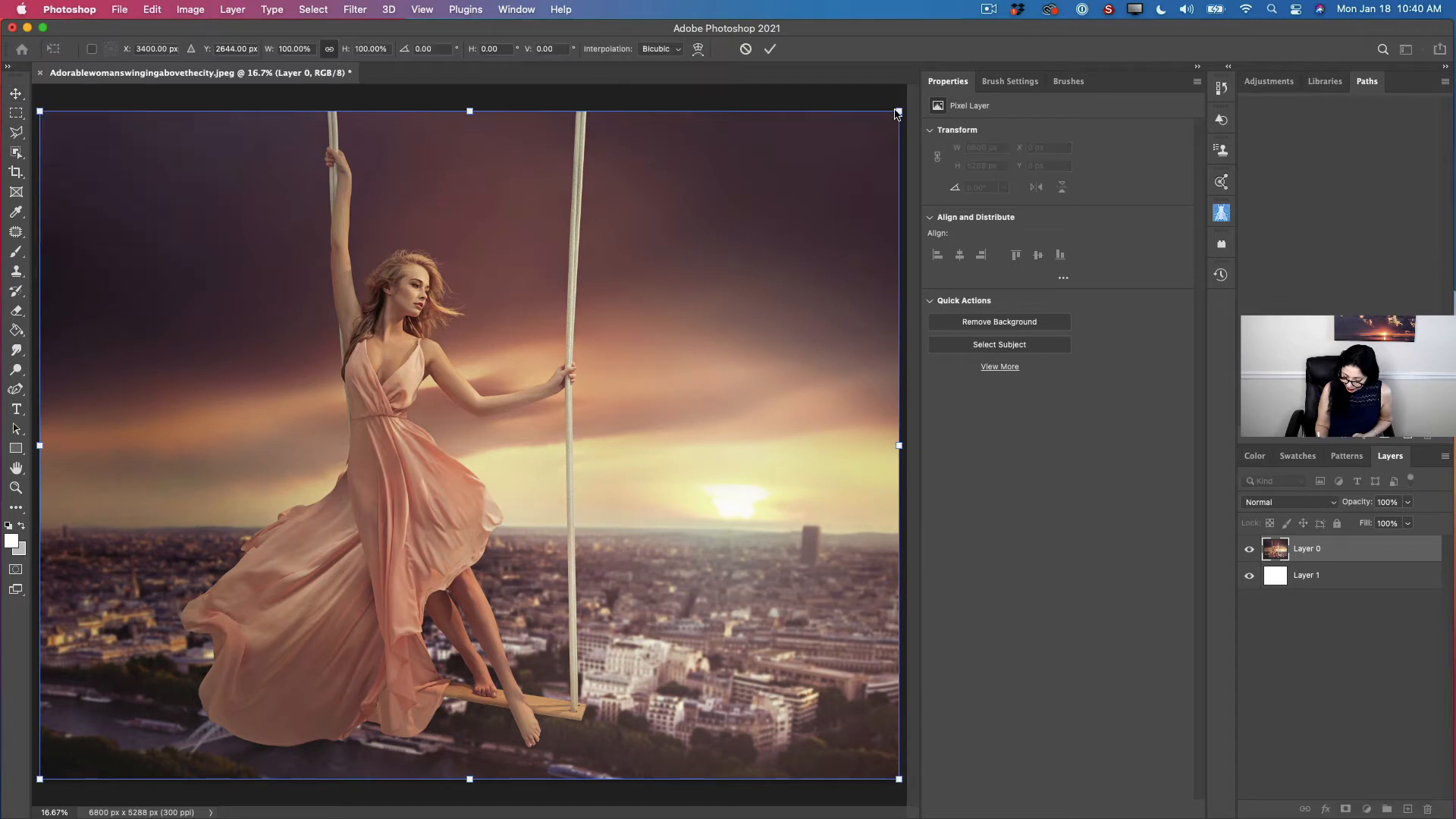
{"action": "left_click_drag", "start_coordinate": [898, 112], "coordinate": [859, 149]}
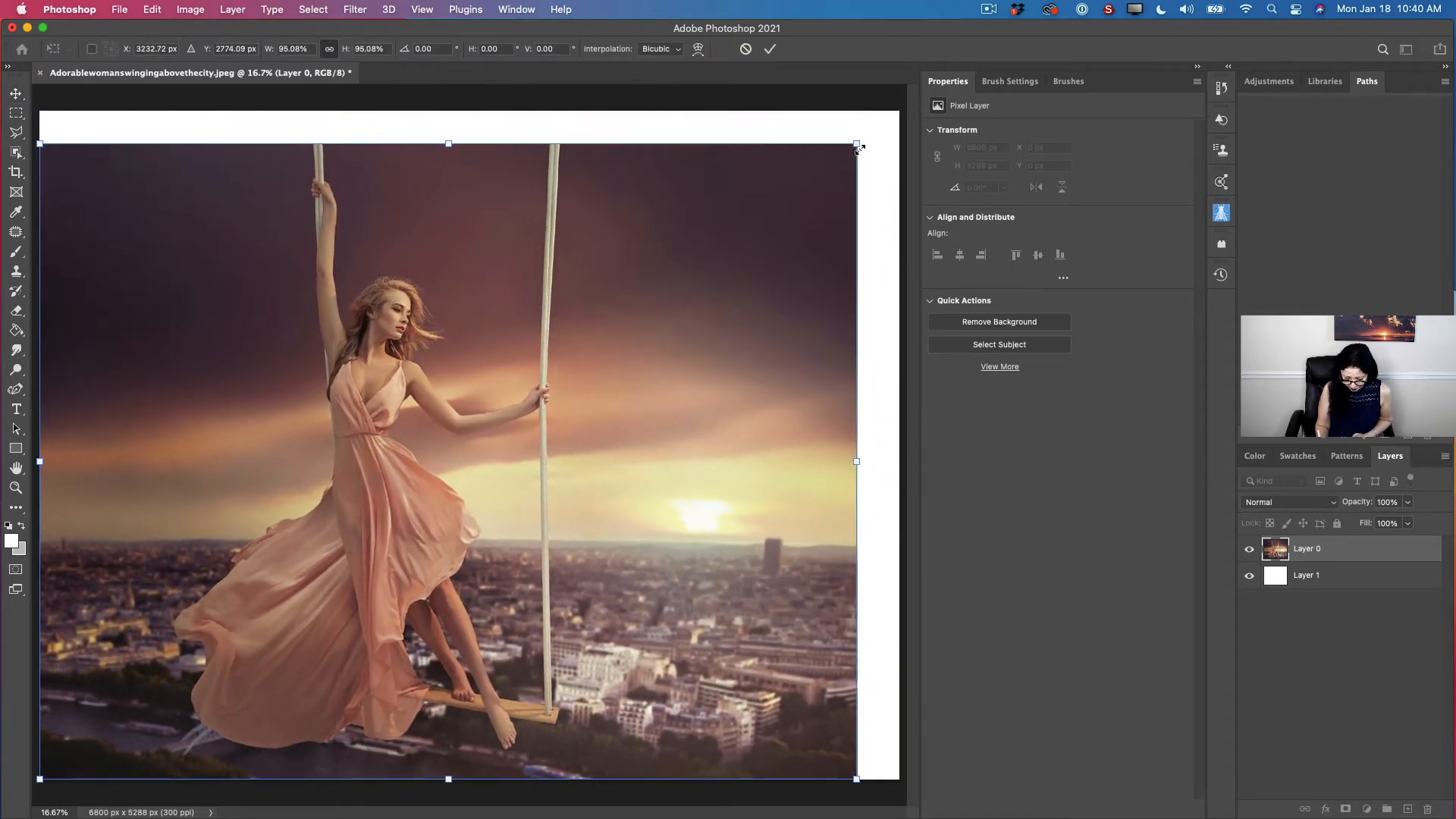
{"action": "left_click_drag", "start_coordinate": [701, 494], "coordinate": [725, 473]}
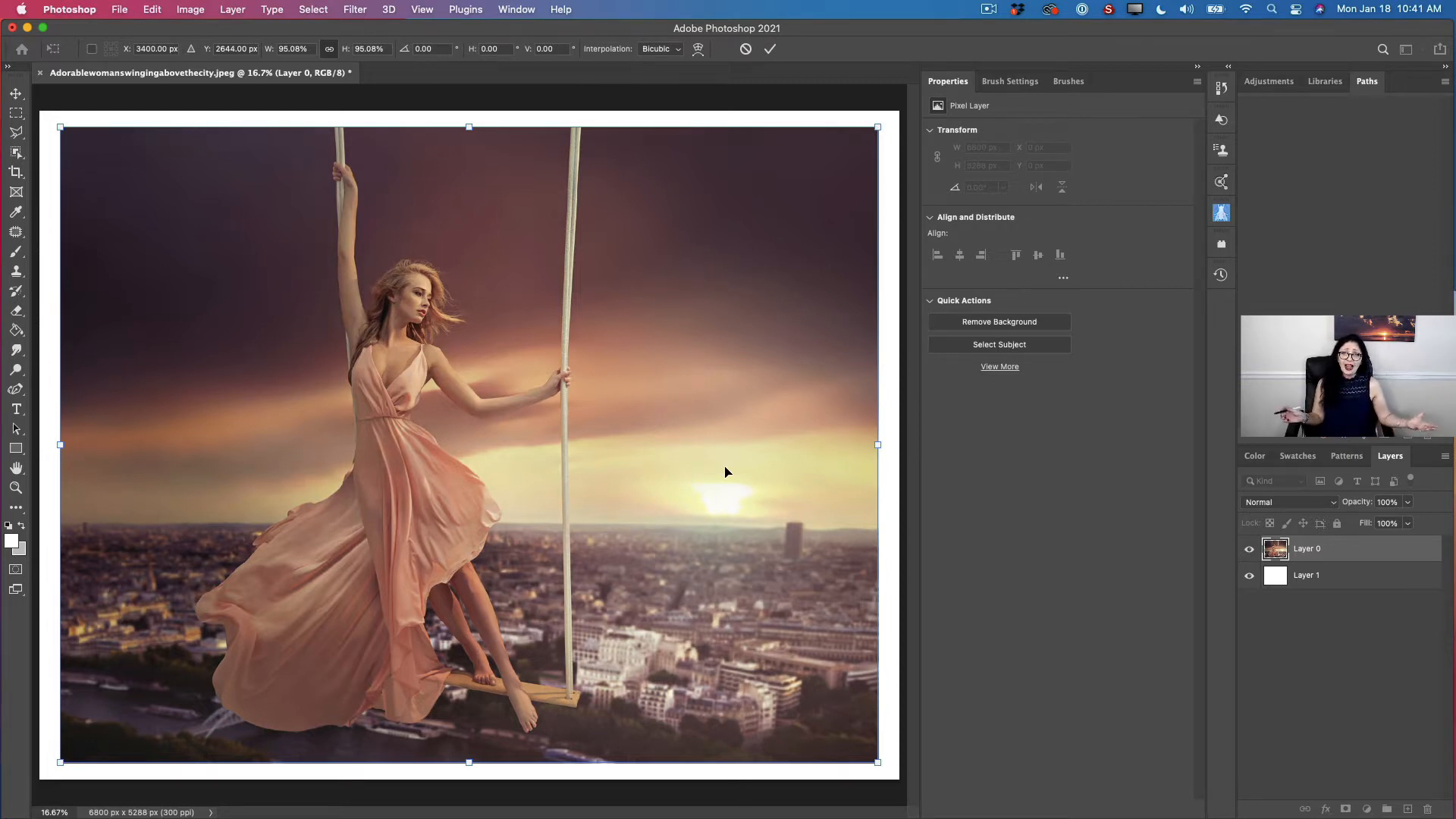
{"action": "left_click", "coordinate": [770, 49]}
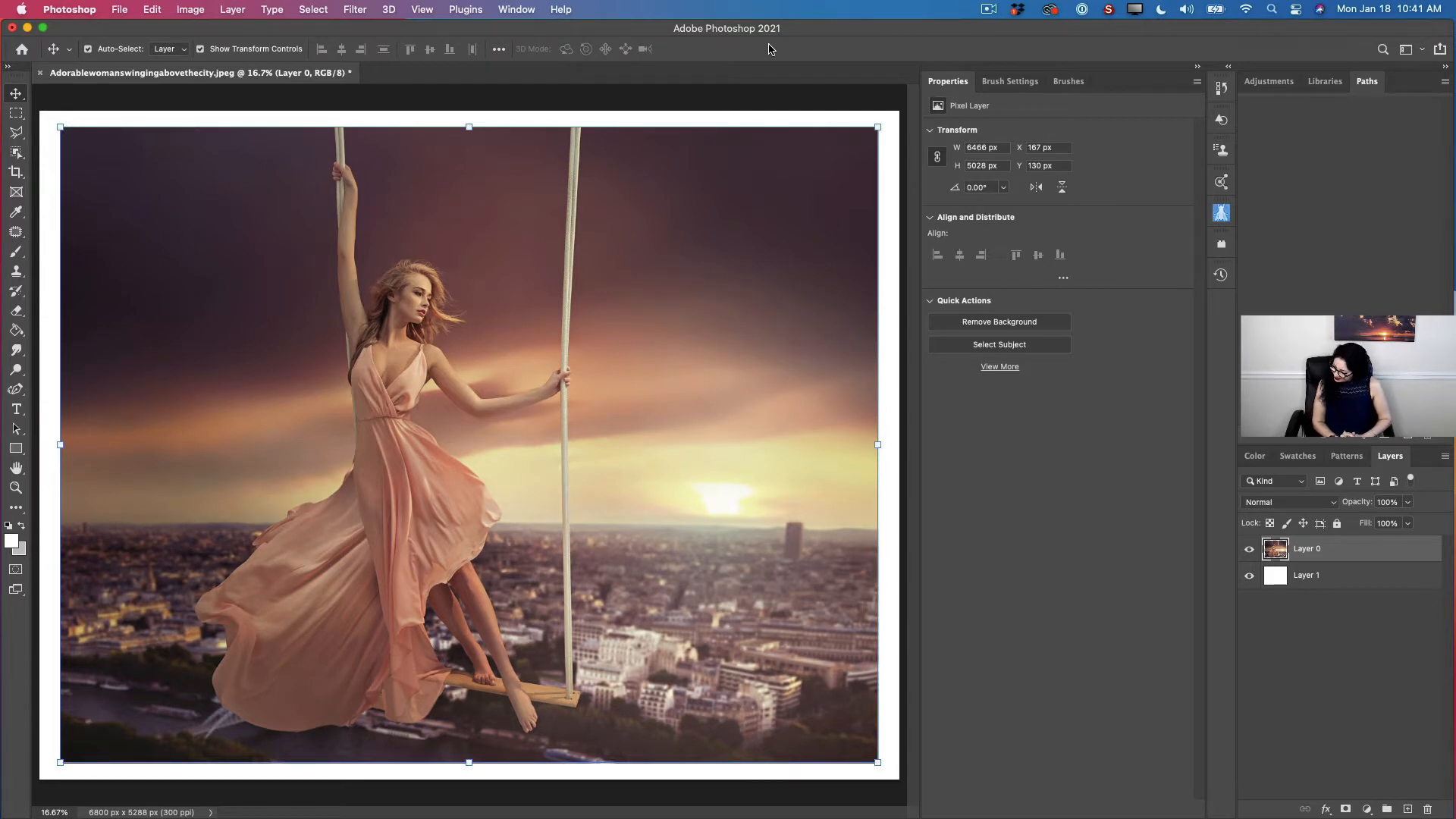
Add a Black & White adjustment layer with Tint enabled, Reds at -34 and Yellows at 192.
{"action": "left_click", "coordinate": [1292, 83]}
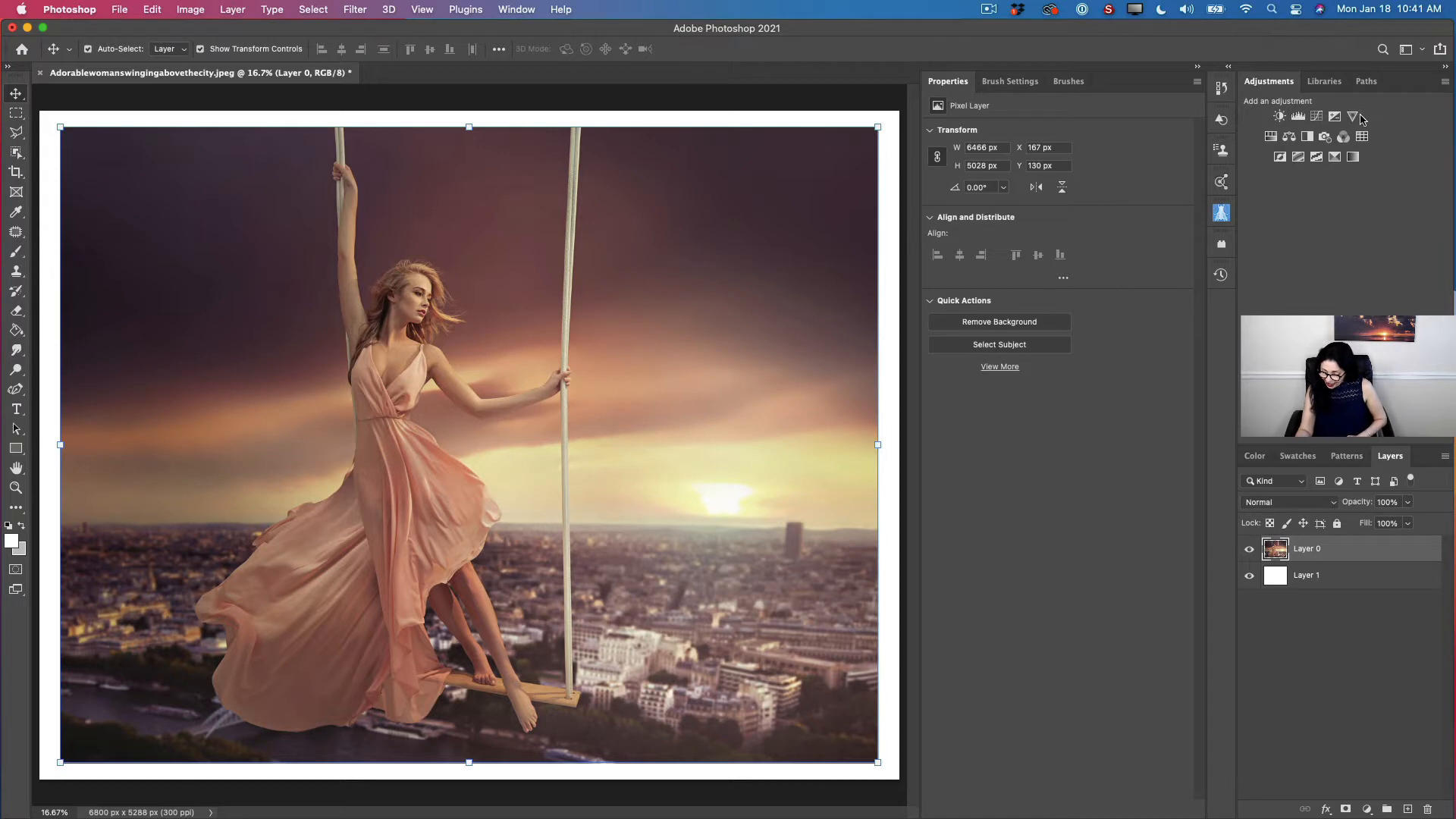
{"action": "left_click", "coordinate": [1308, 138]}
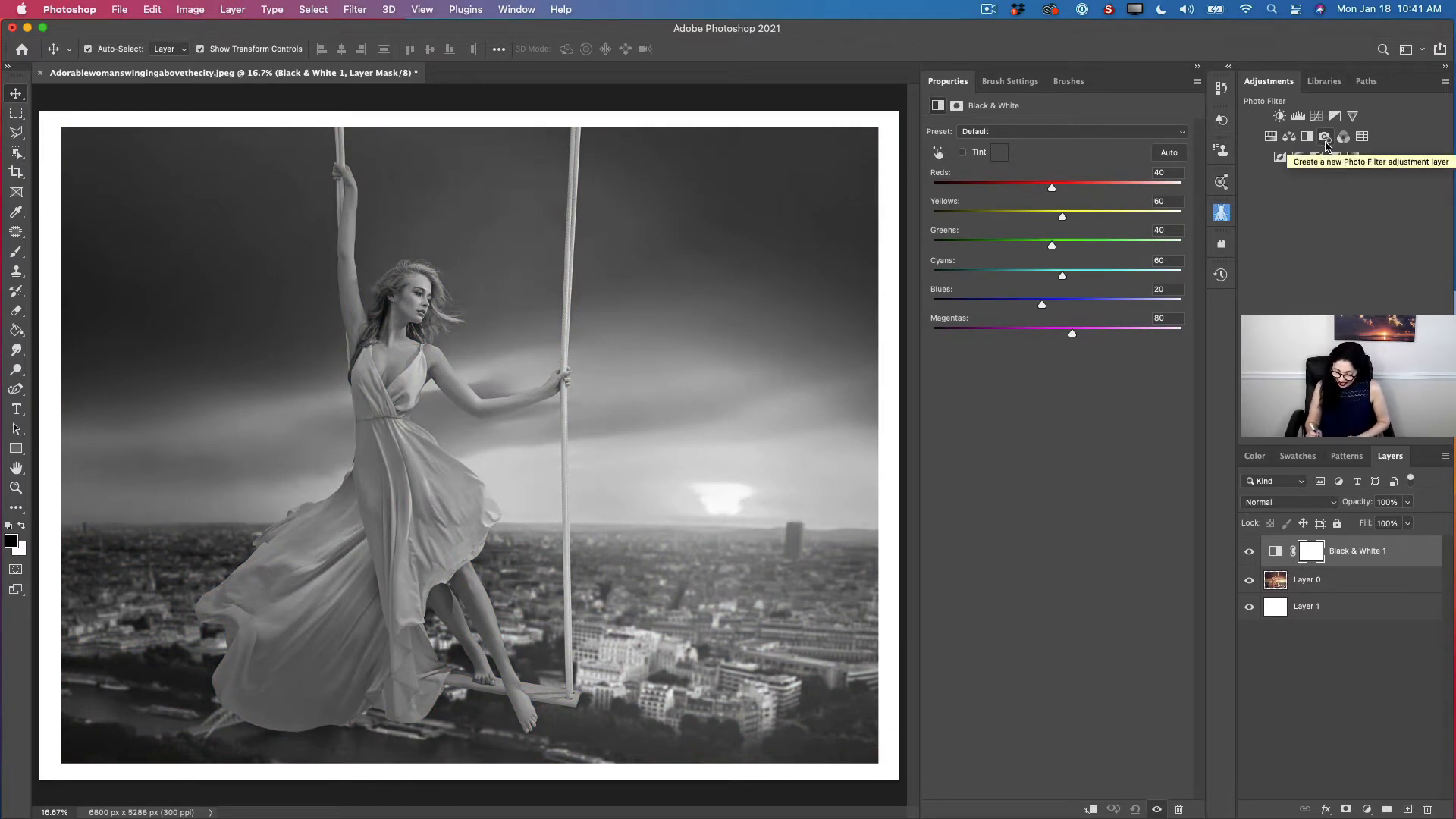
{"action": "left_click", "coordinate": [962, 152]}
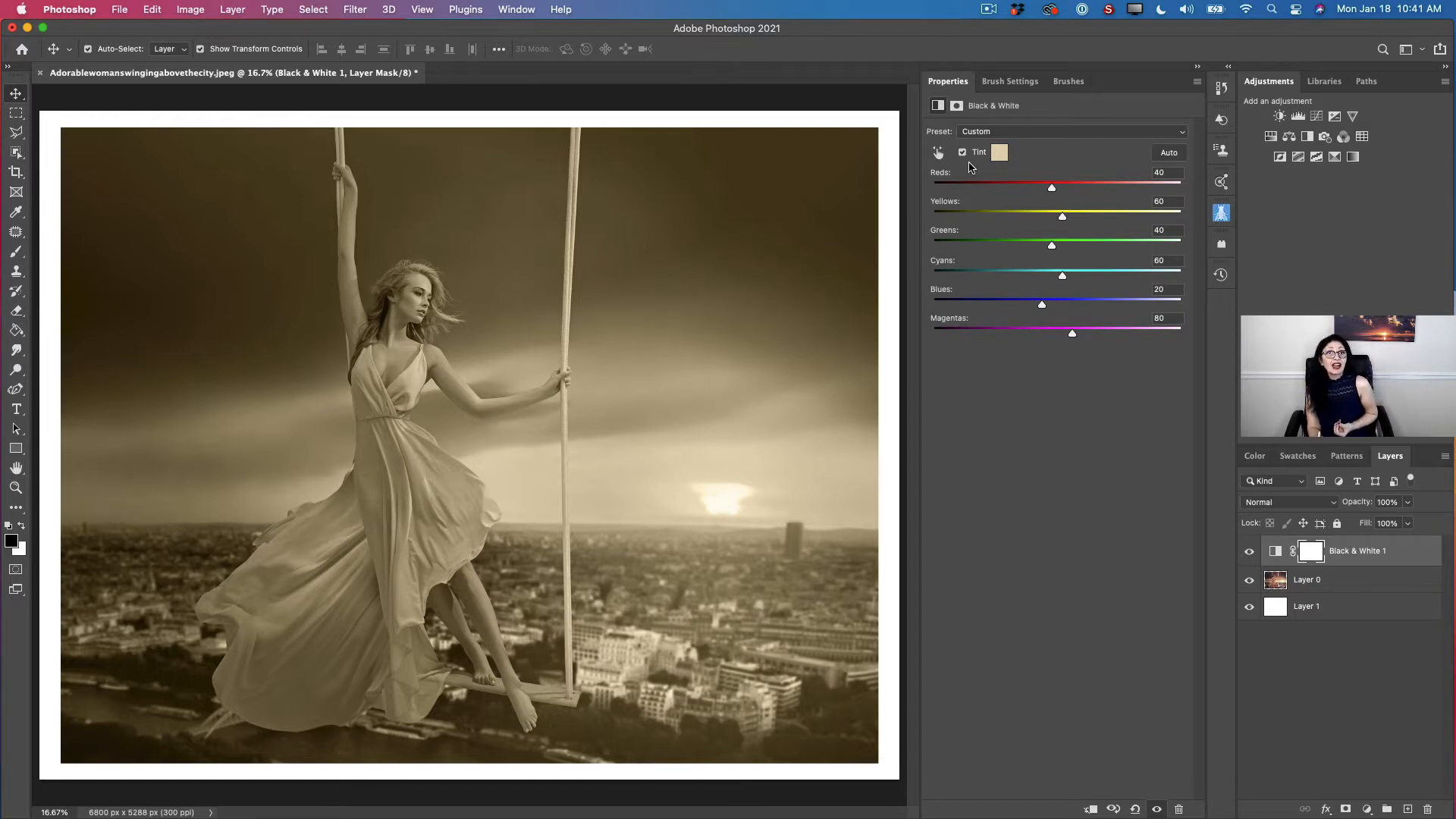
{"action": "left_click_drag", "start_coordinate": [1052, 188], "coordinate": [1016, 190]}
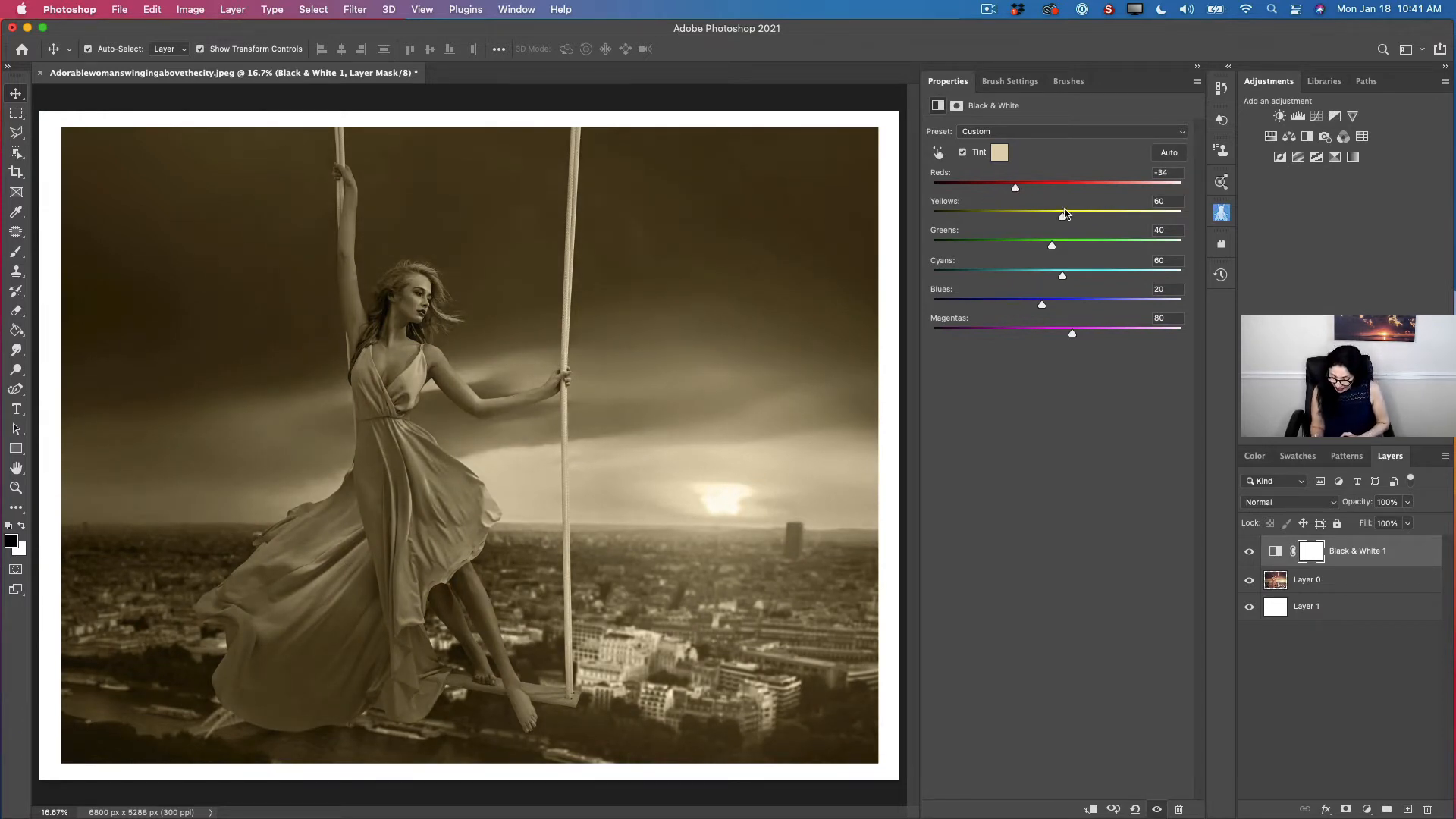
{"action": "left_click_drag", "start_coordinate": [1064, 219], "coordinate": [1125, 213]}
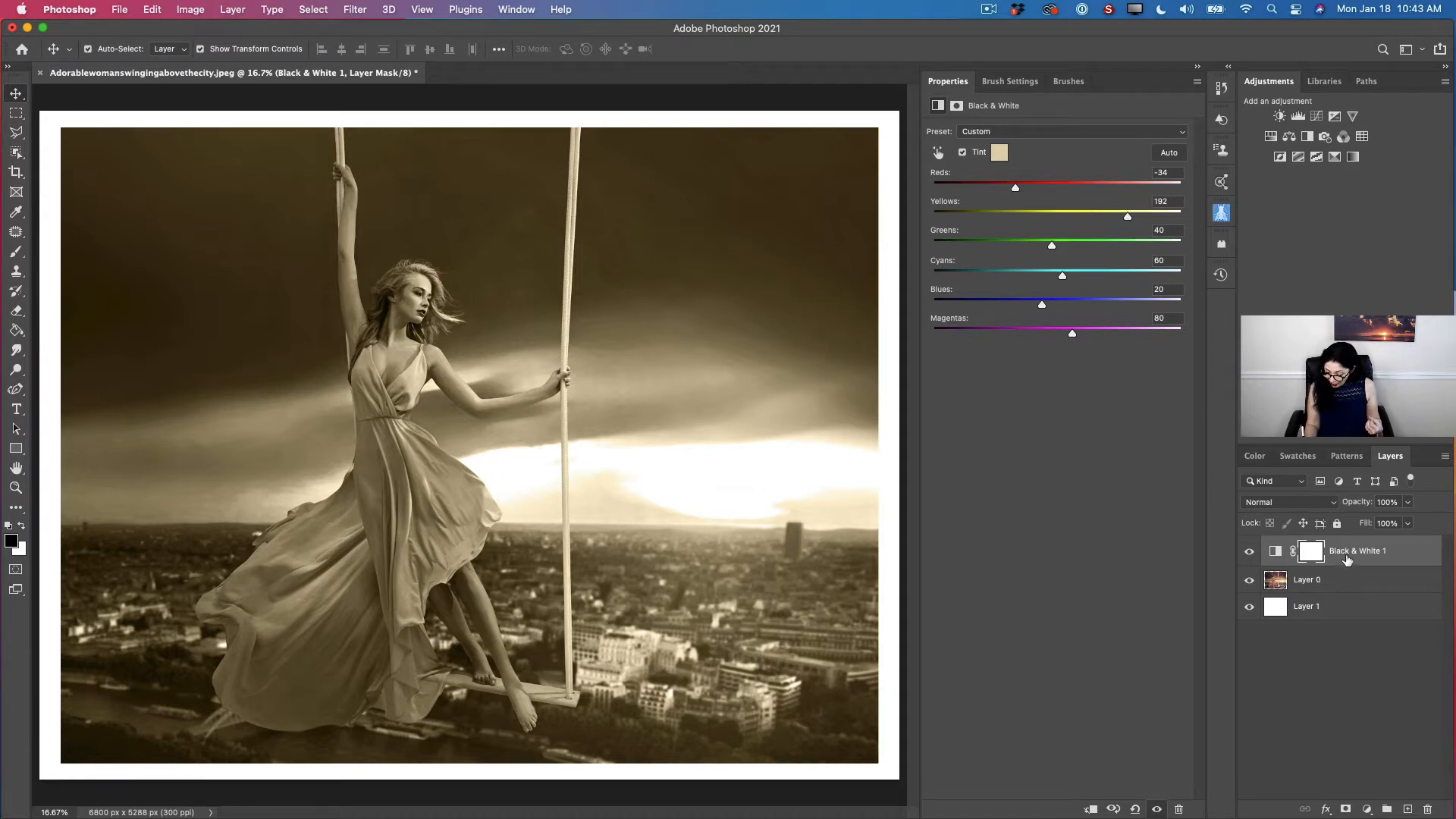
Merge the adjustment with the photo using Merge Visible, keeping white Layer 1 separate by hiding it during the merge and showing it again.
{"action": "left_click", "coordinate": [1249, 607]}
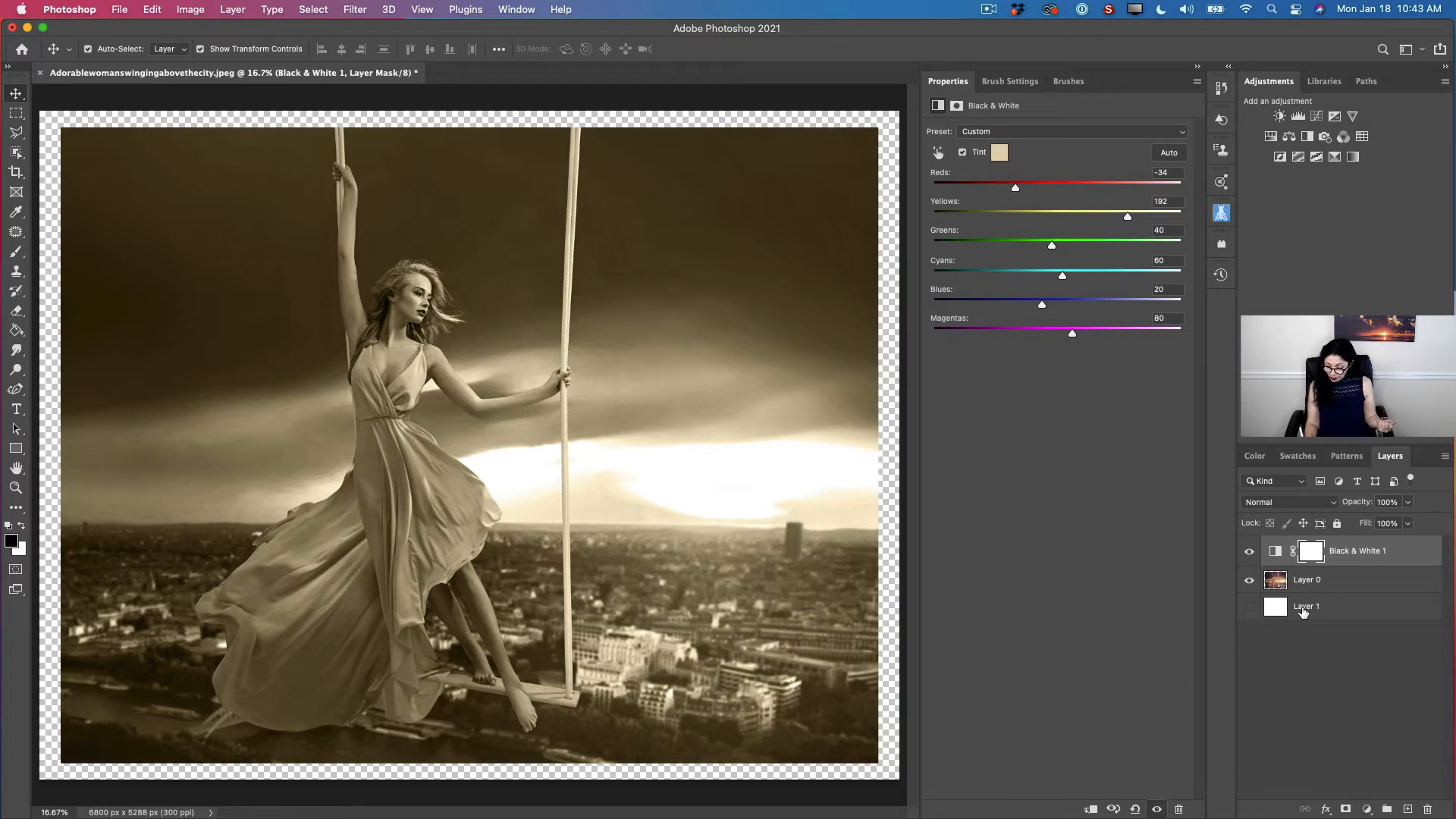
{"action": "left_click", "coordinate": [1444, 458]}
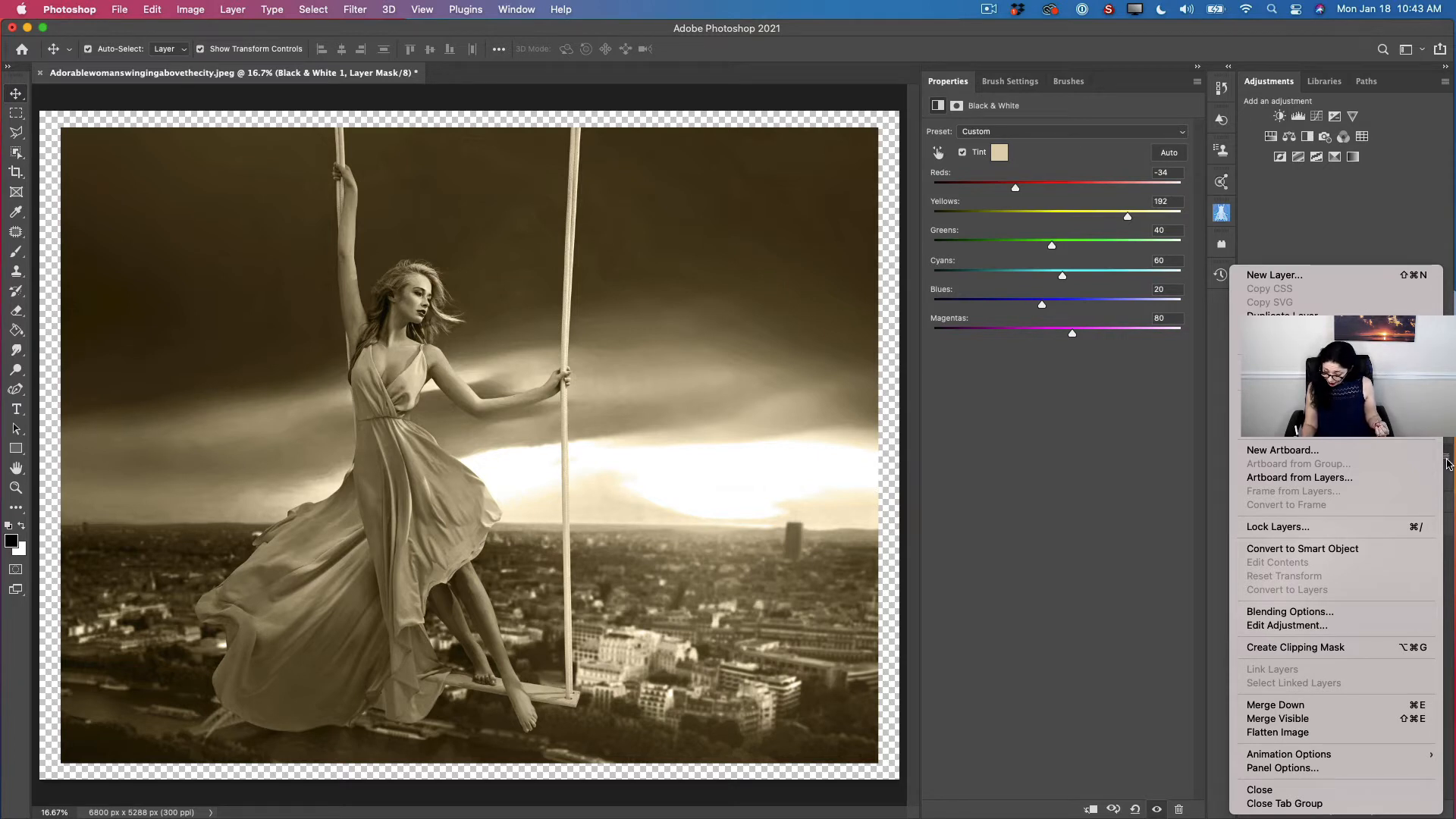
{"action": "left_click", "coordinate": [1294, 719]}
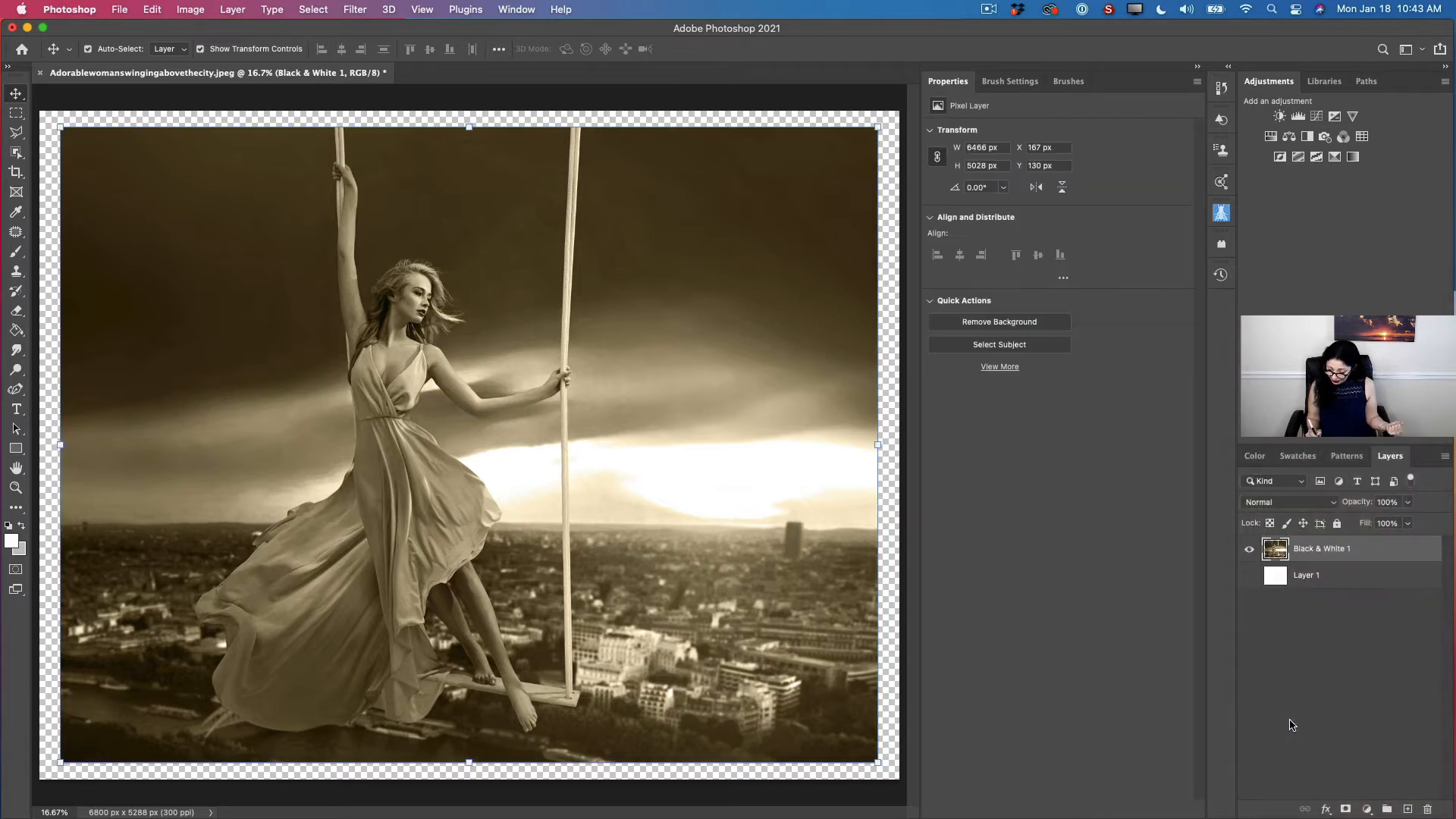
{"action": "left_click", "coordinate": [1249, 575]}
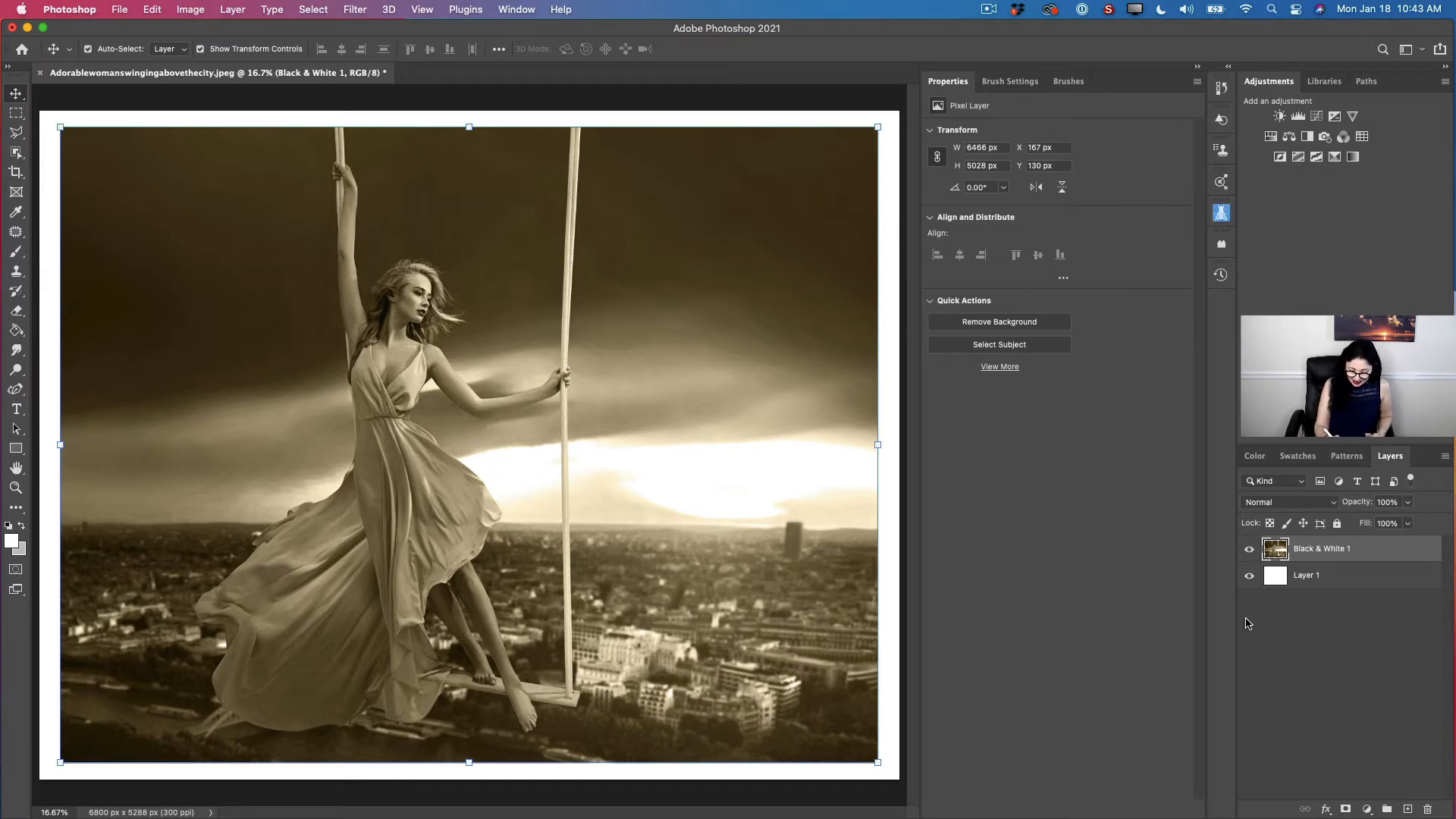
Apply Add Noise to the merged photo with an amount of 40.09%, Uniform distribution and Monochromatic enabled.
{"action": "left_click", "coordinate": [353, 9]}
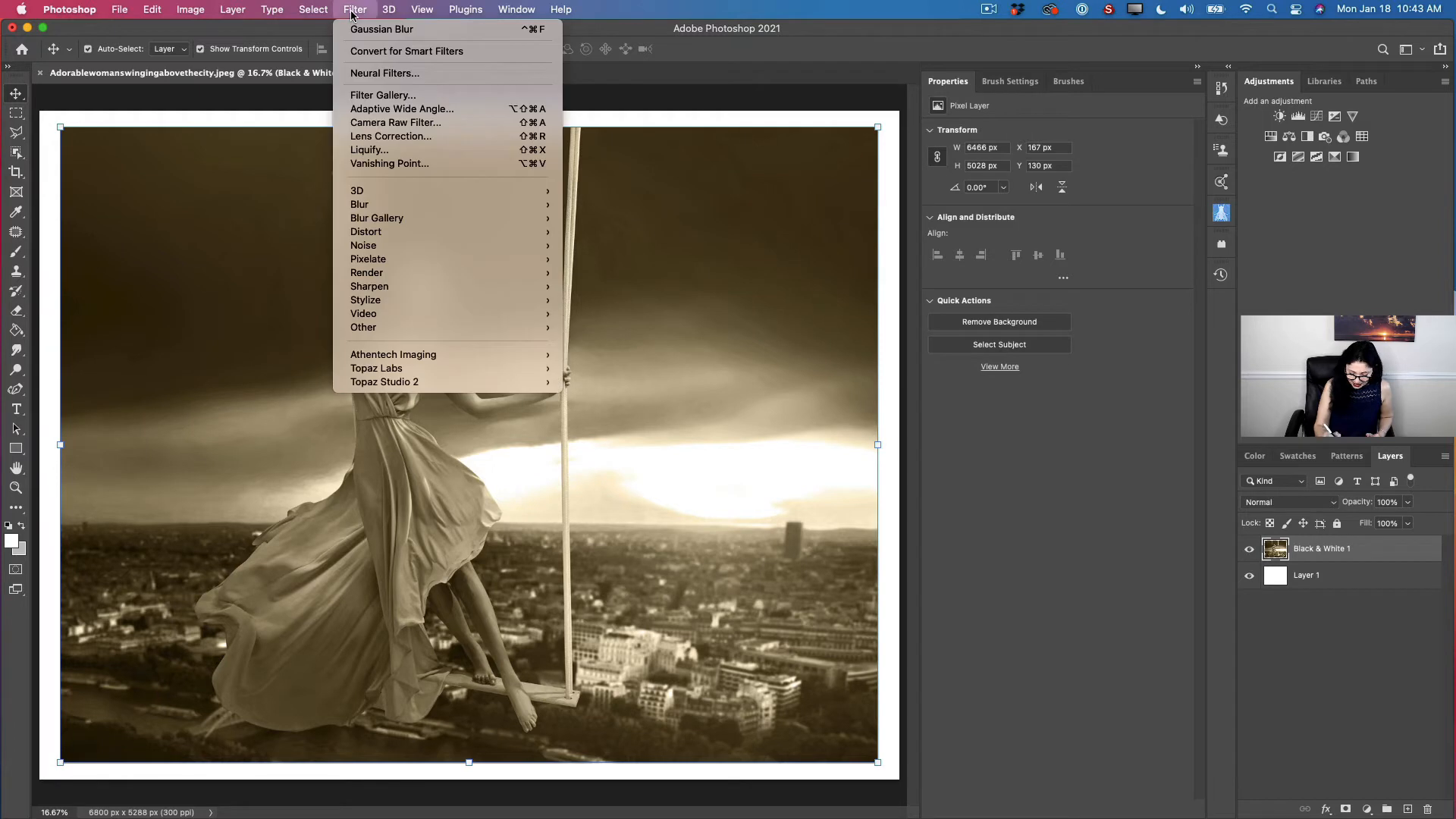
{"action": "mouse_move", "coordinate": [486, 245]}
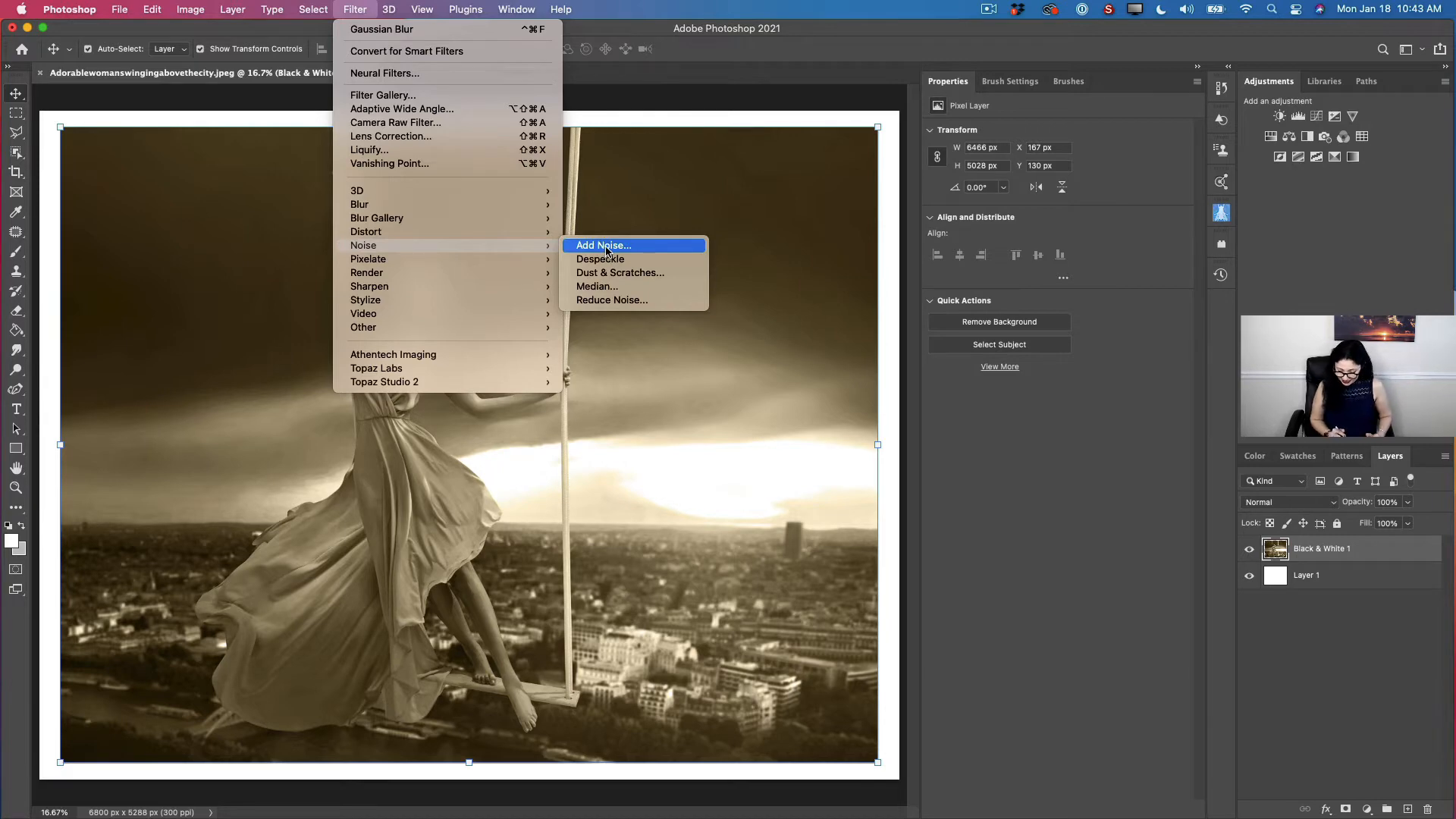
{"action": "left_click", "coordinate": [641, 247]}
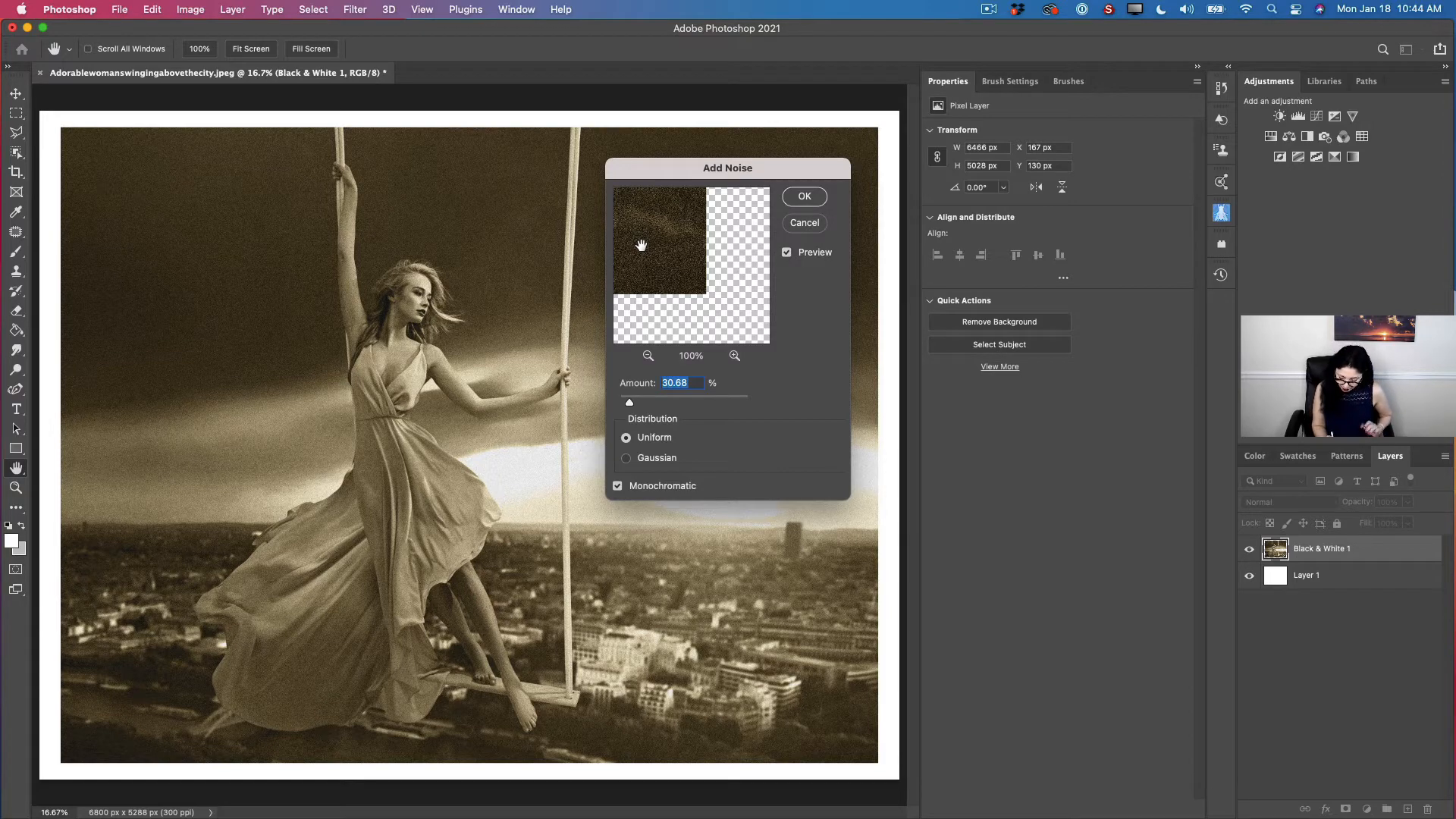
{"action": "mouse_move", "coordinate": [630, 402]}
{"action": "left_mouse_down"}
{"action": "mouse_move", "coordinate": [659, 400]}
{"action": "mouse_move", "coordinate": [620, 406]}
{"action": "left_mouse_up"}
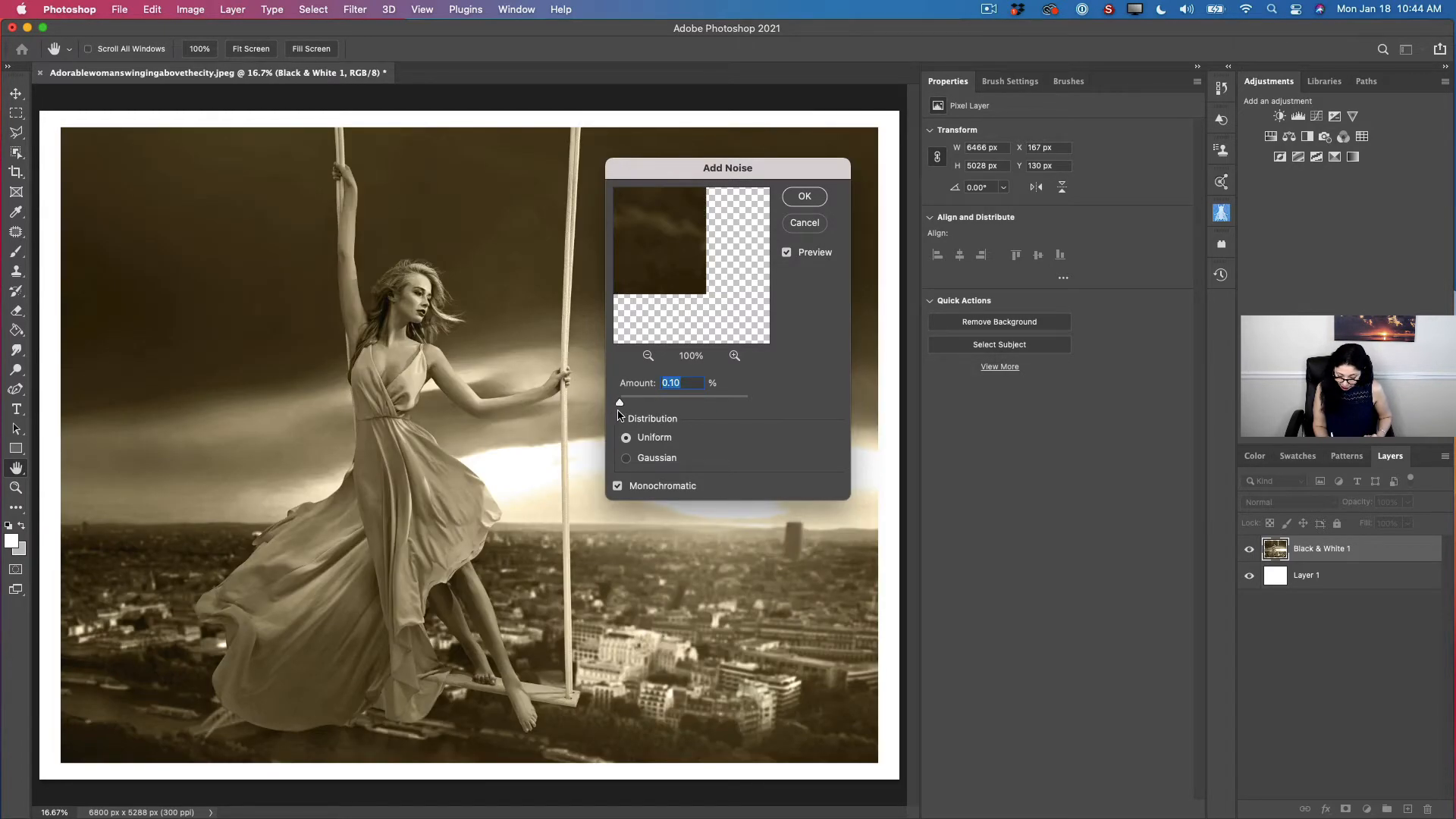
{"action": "left_click_drag", "start_coordinate": [621, 408], "coordinate": [747, 402]}
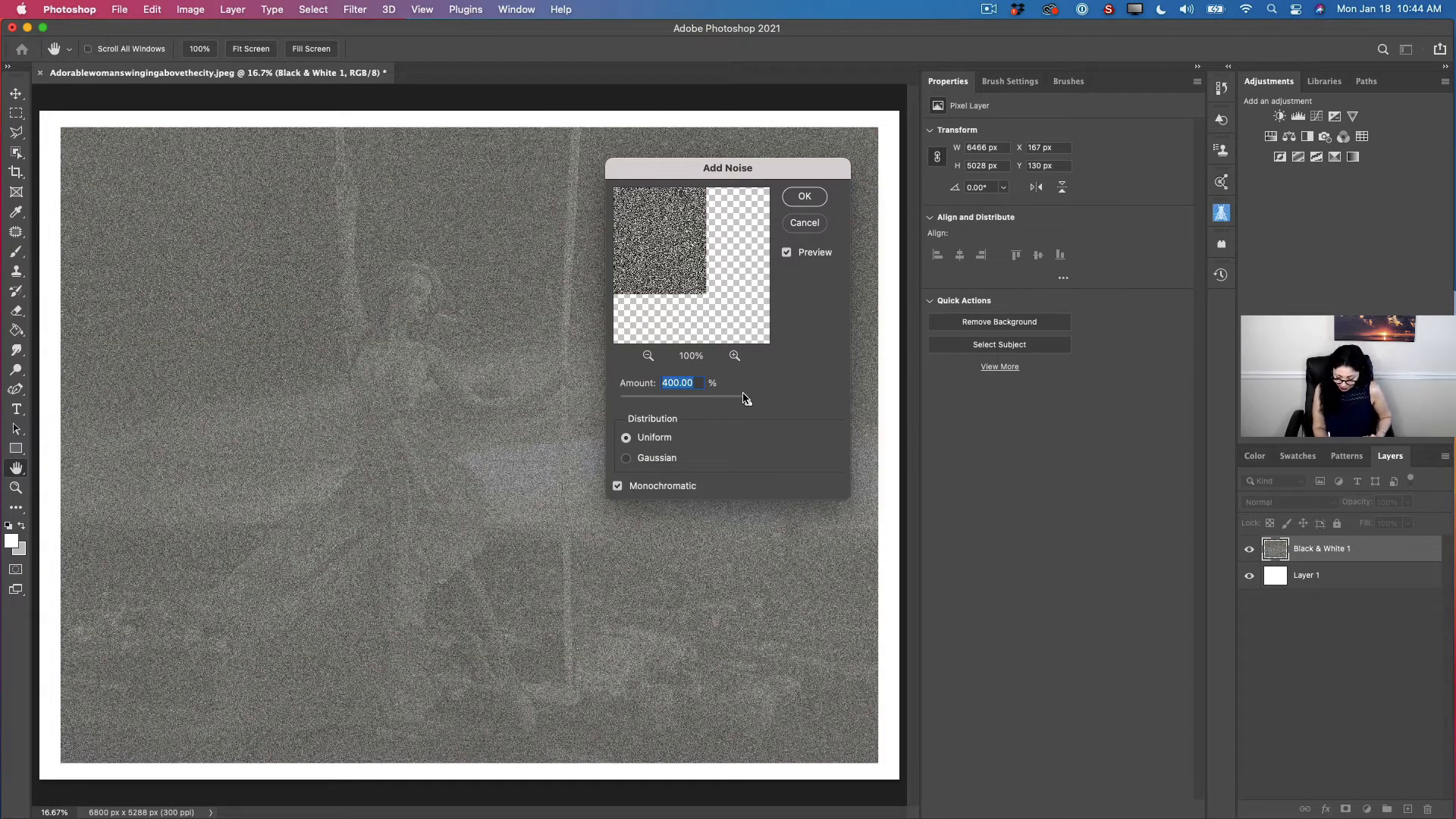
{"action": "left_click_drag", "start_coordinate": [747, 402], "coordinate": [634, 409]}
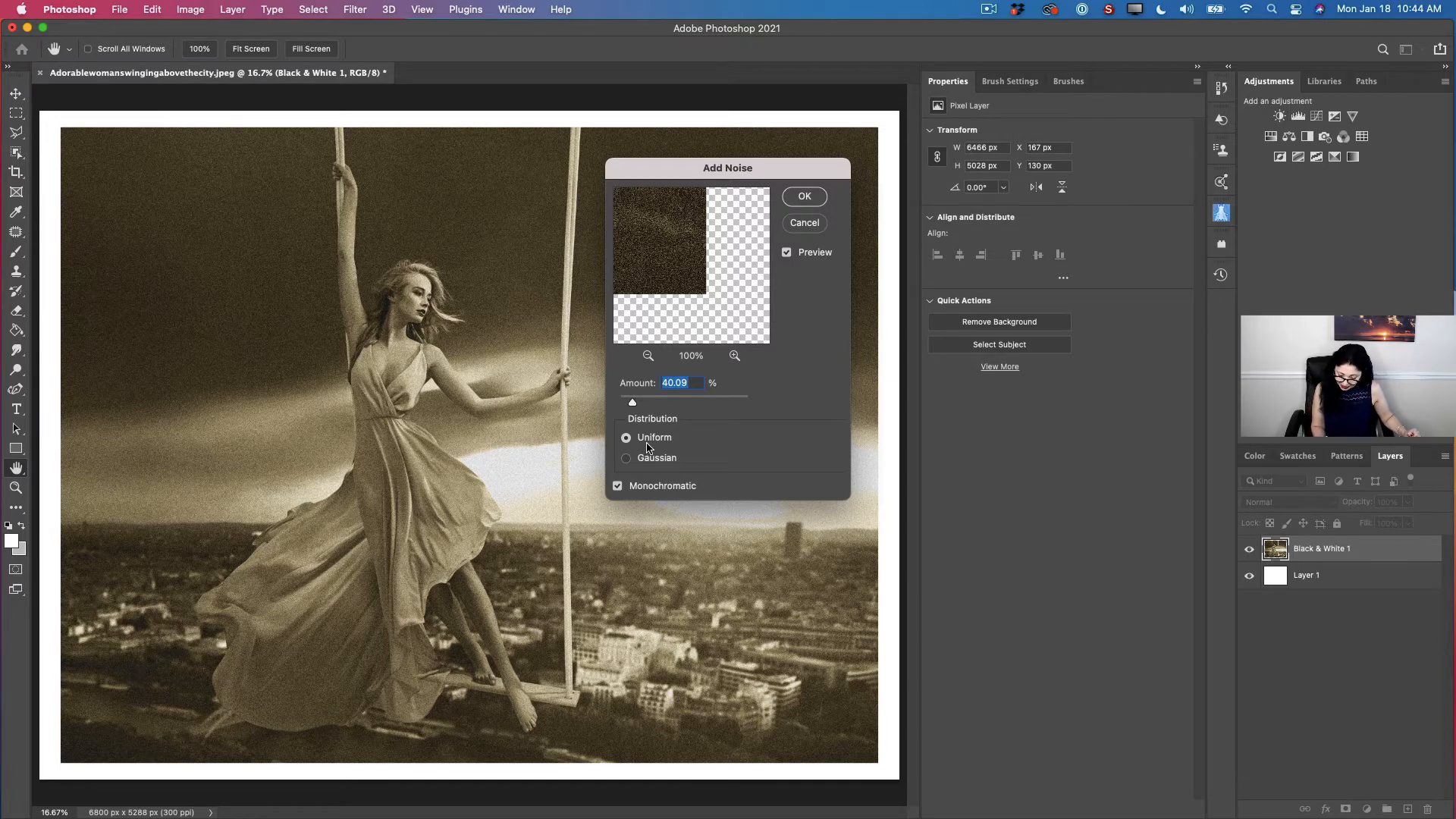
{"action": "left_click", "coordinate": [803, 199]}
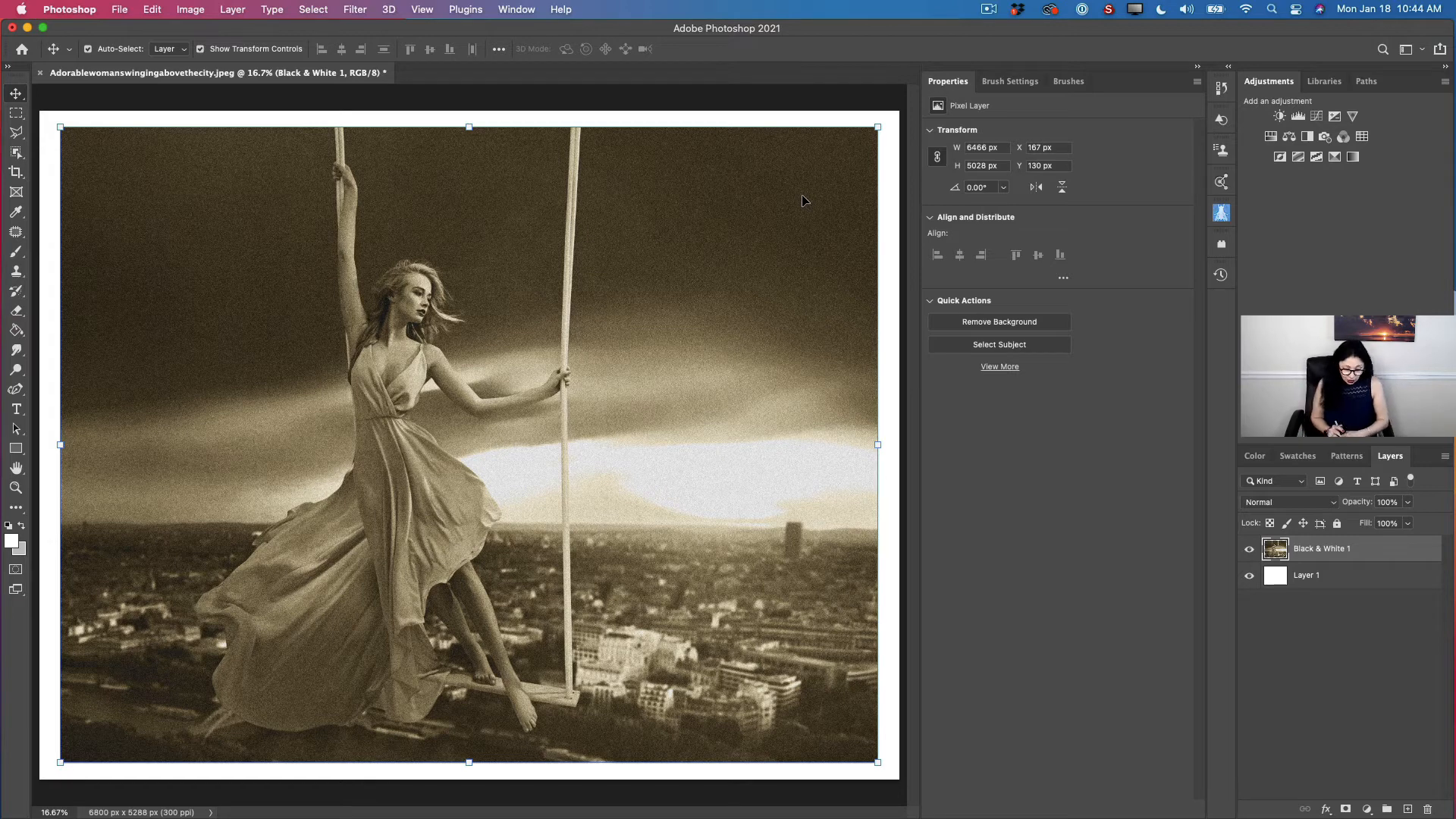
Start a Warp transform on the sepia photo and split the warp grid crosswise near the photo's centre.
{"action": "left_click", "coordinate": [155, 12]}
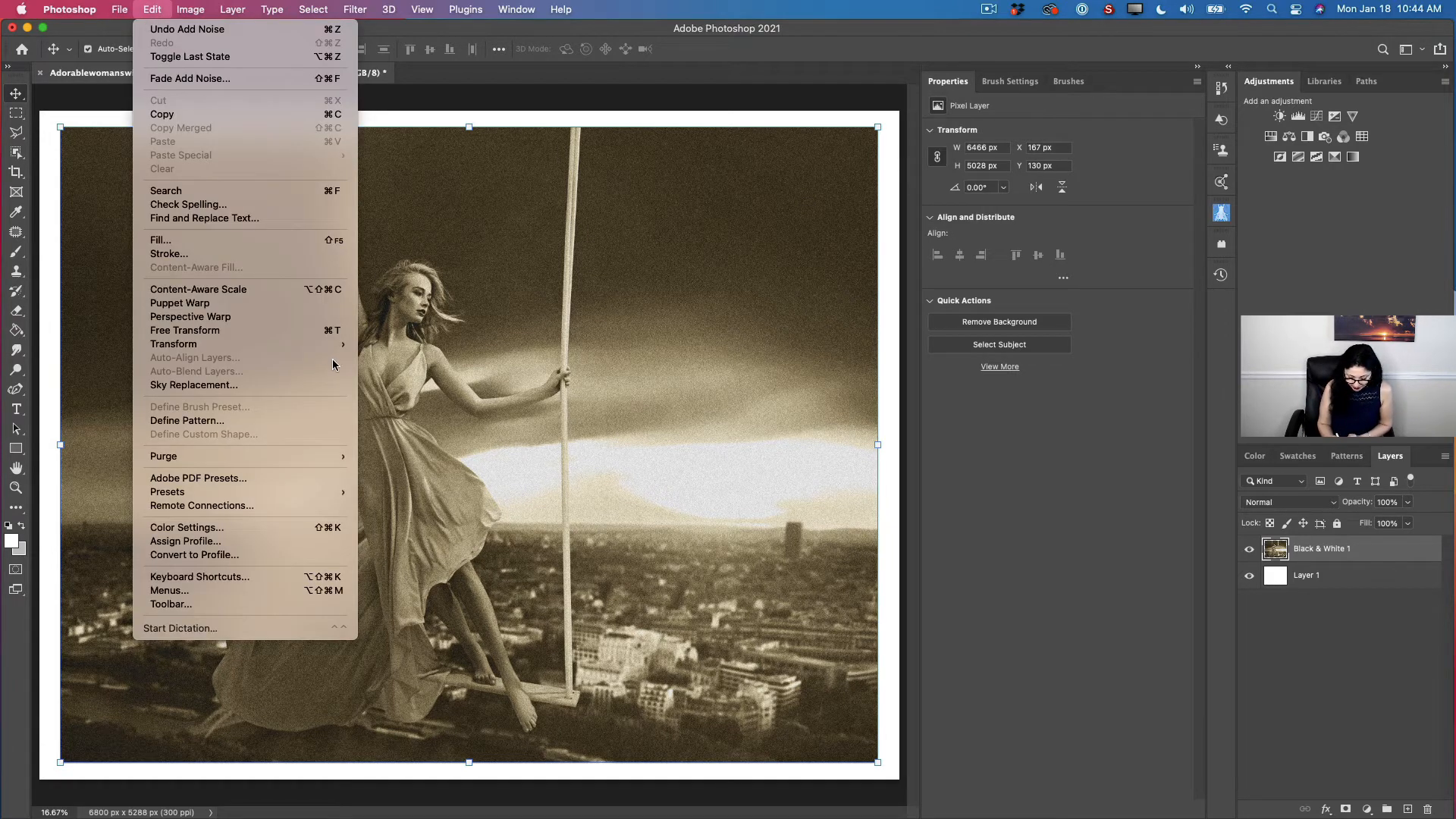
{"action": "mouse_move", "coordinate": [333, 345]}
{"action": "left_click", "coordinate": [393, 447]}
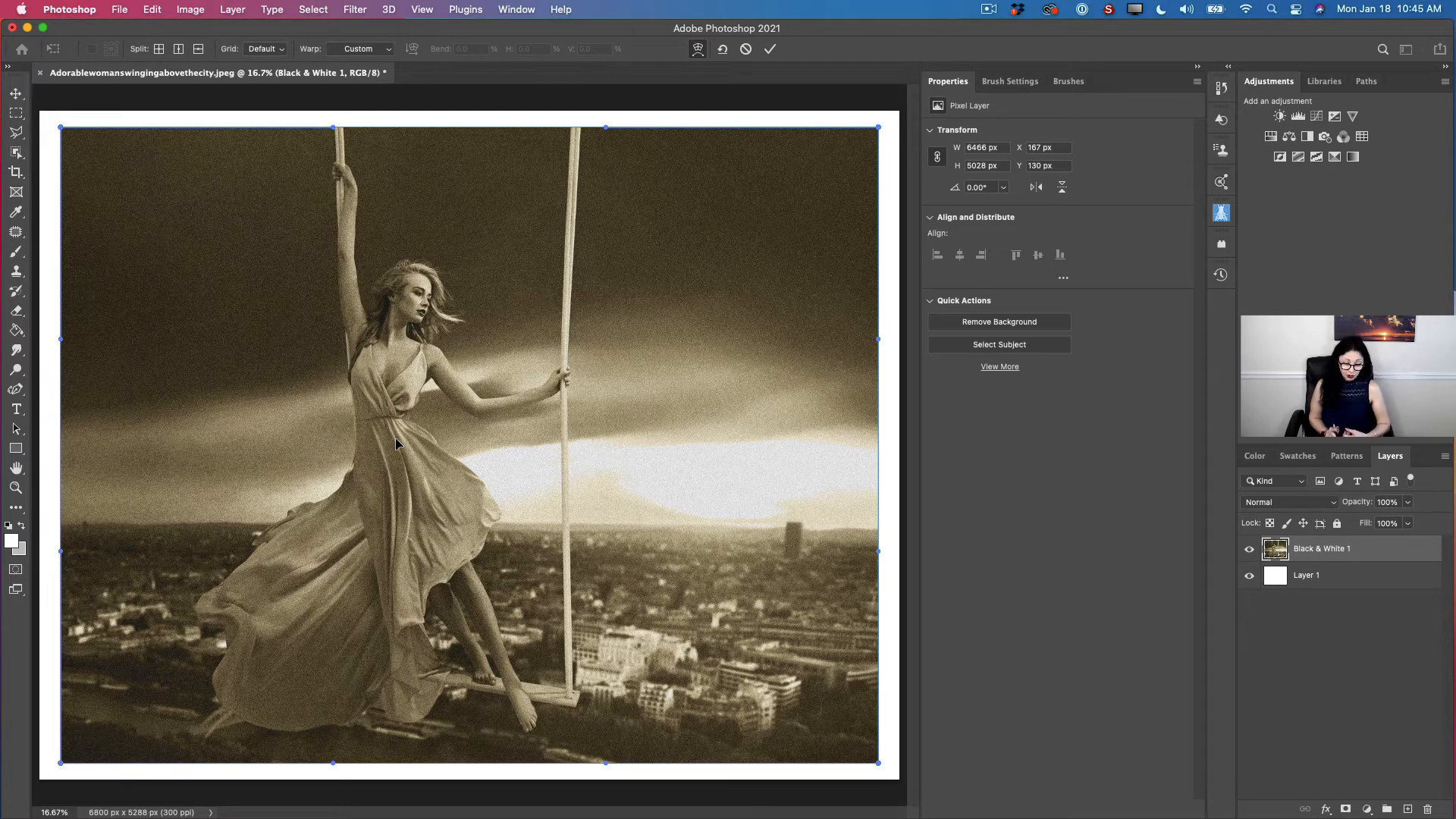
{"action": "left_click", "coordinate": [158, 50]}
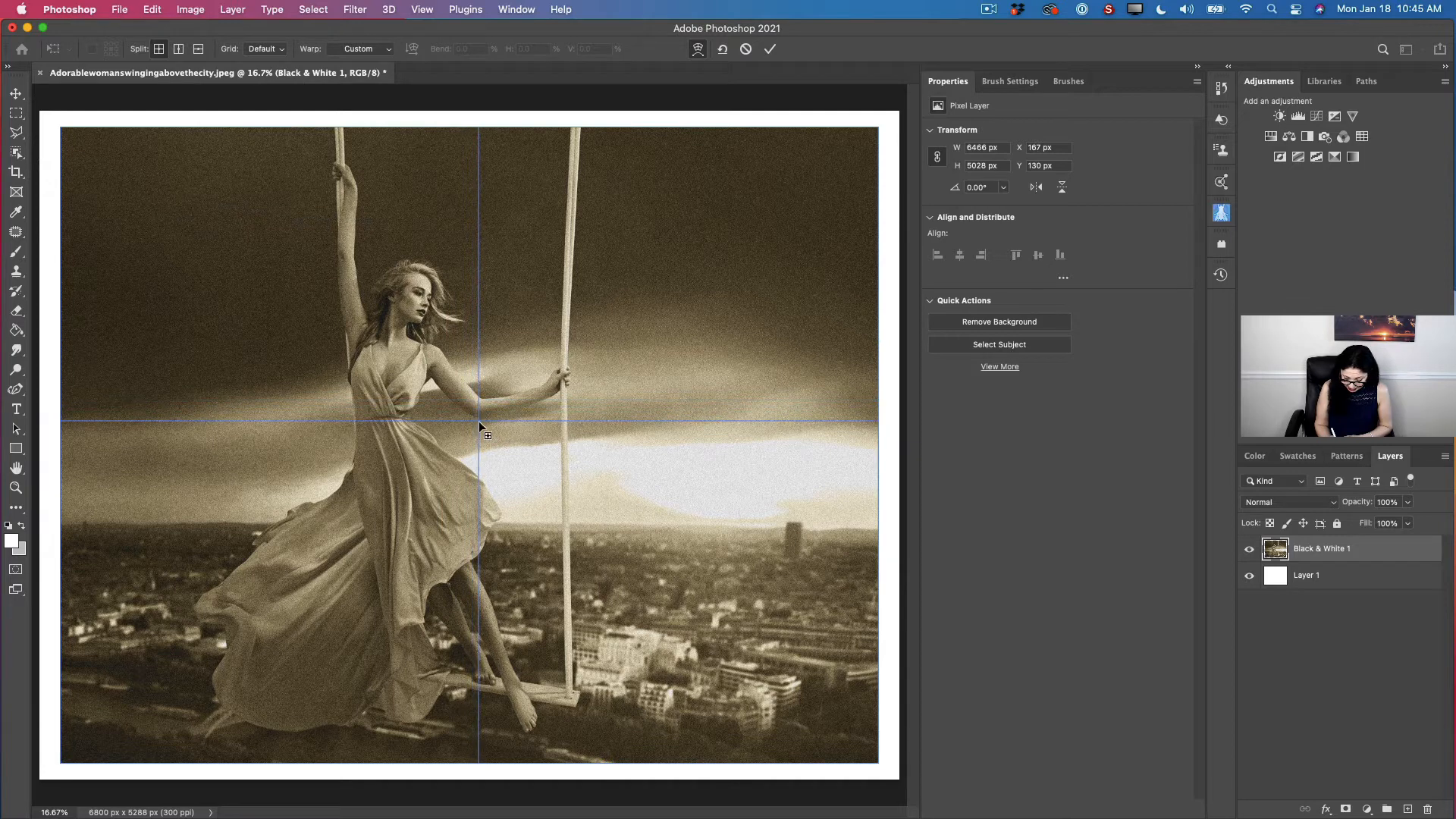
{"action": "left_click", "coordinate": [492, 441]}
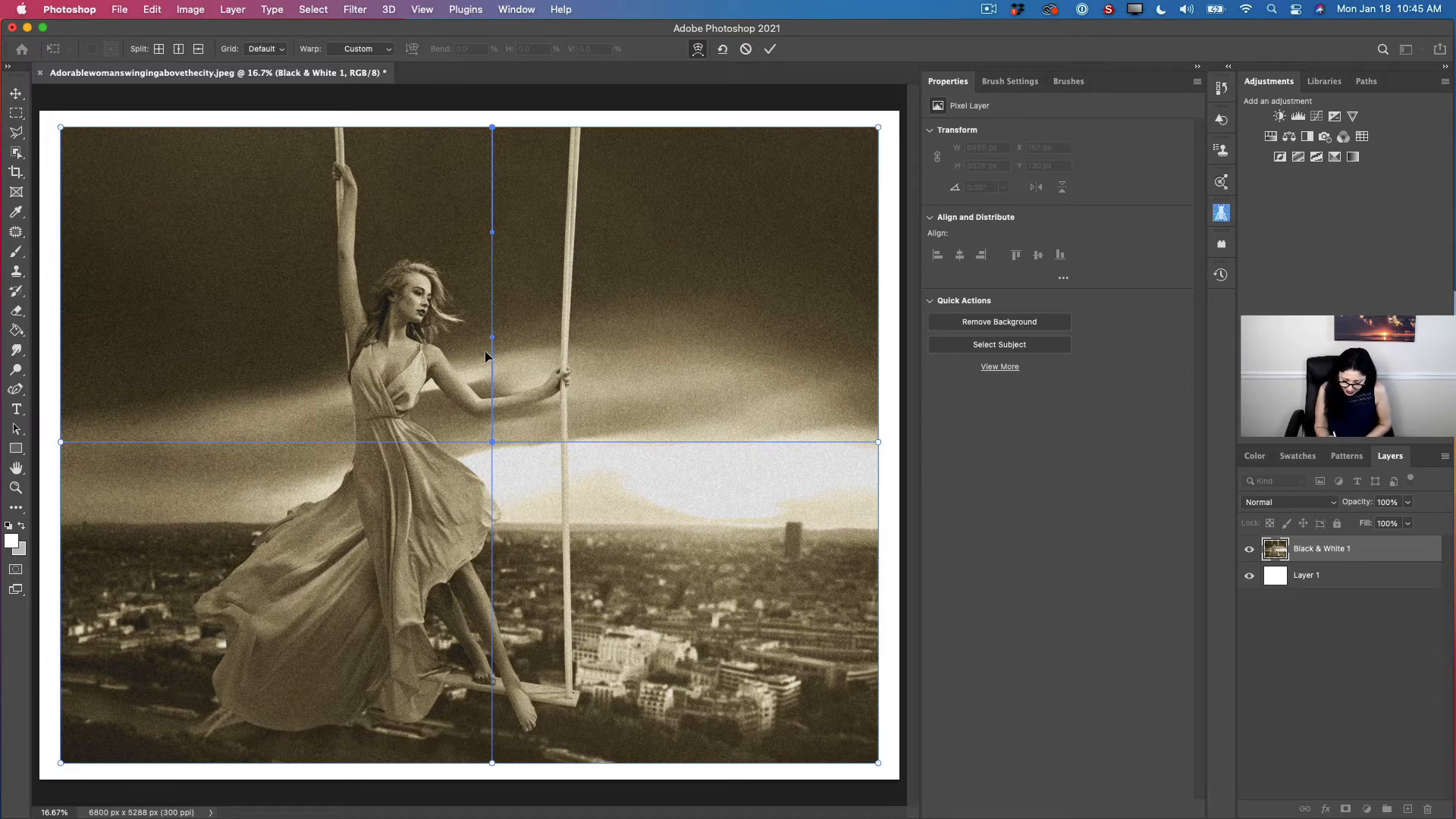
Warp the photo's top-edge midpoint, right-edge midpoint and bottom-left corner slightly inward, and commit the transform.
{"action": "left_click", "coordinate": [492, 129]}
{"action": "mouse_move", "coordinate": [493, 130]}
{"action": "left_mouse_down"}
{"action": "mouse_move", "coordinate": [491, 193]}
{"action": "mouse_move", "coordinate": [490, 140]}
{"action": "left_mouse_up"}
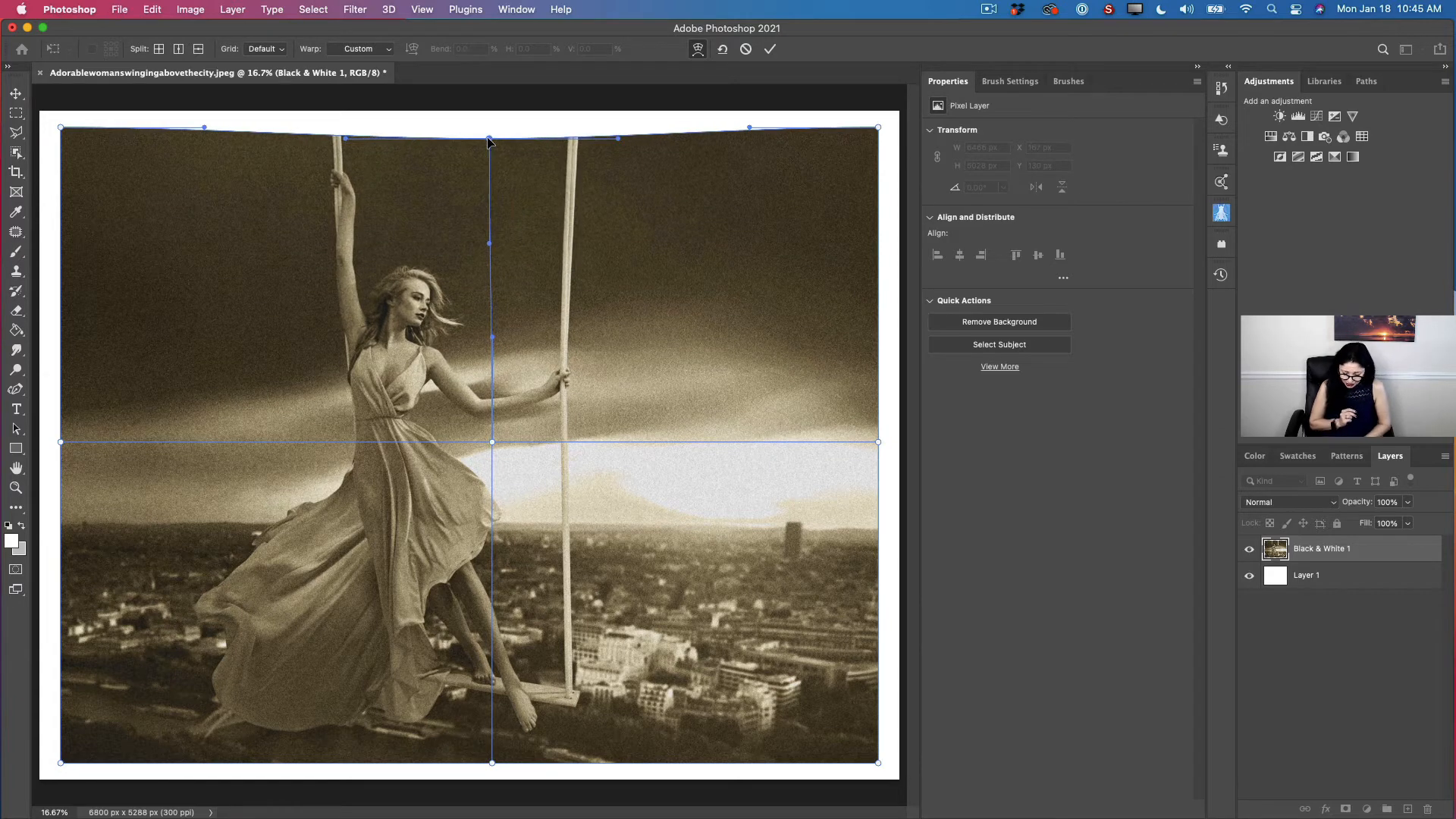
{"action": "left_click", "coordinate": [877, 443]}
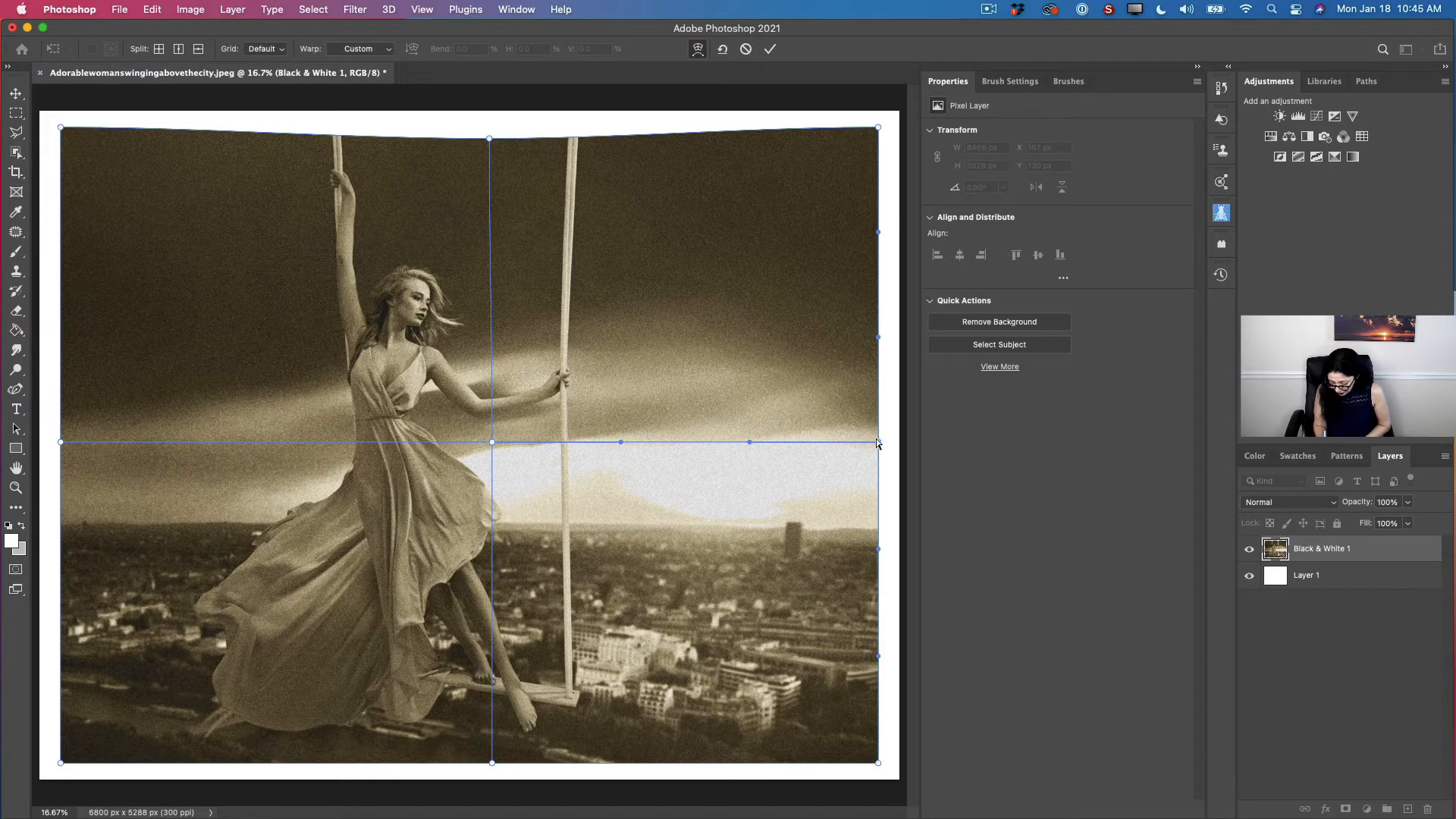
{"action": "left_click_drag", "start_coordinate": [878, 445], "coordinate": [867, 445]}
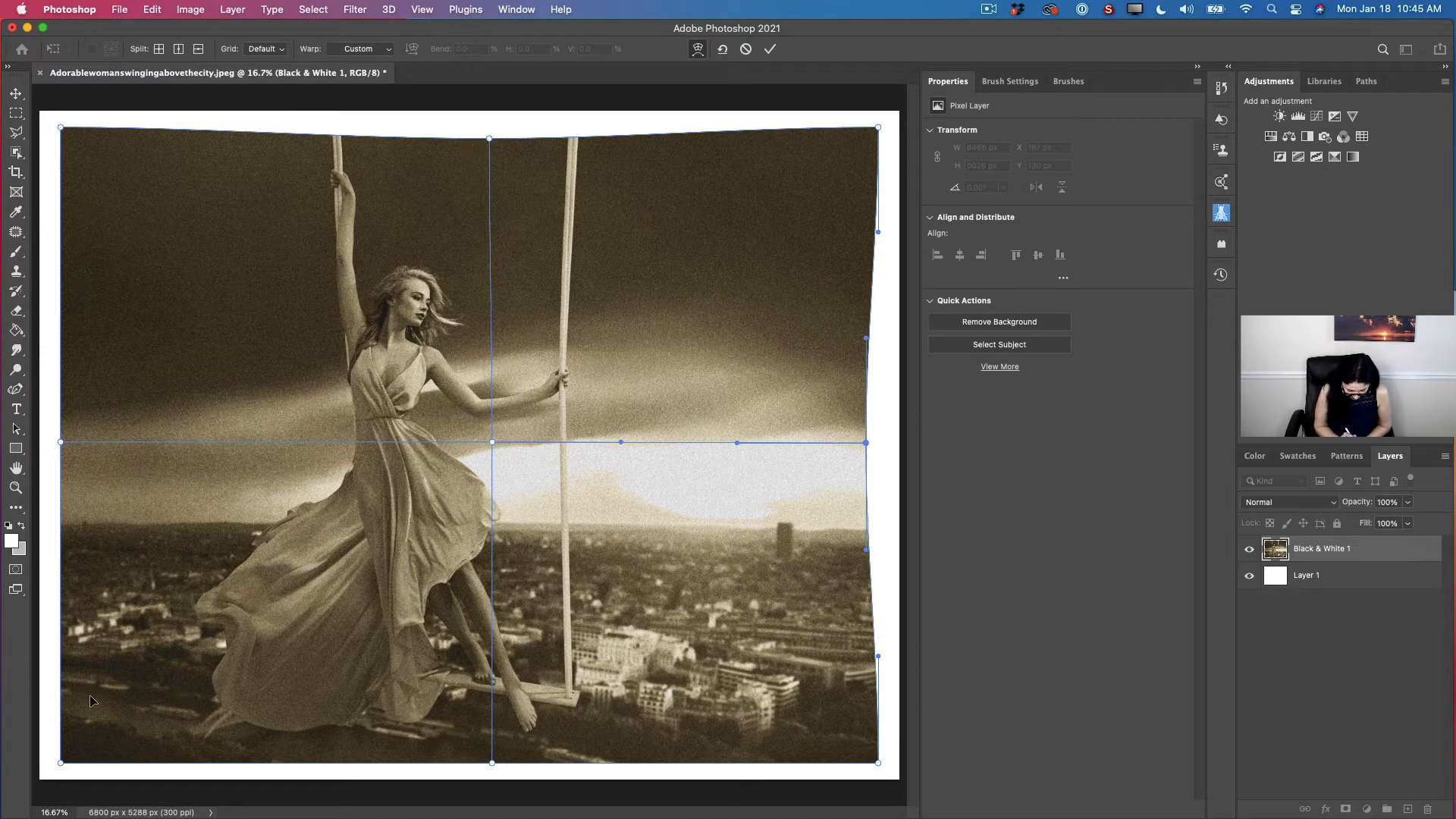
{"action": "left_click_drag", "start_coordinate": [64, 766], "coordinate": [65, 753]}
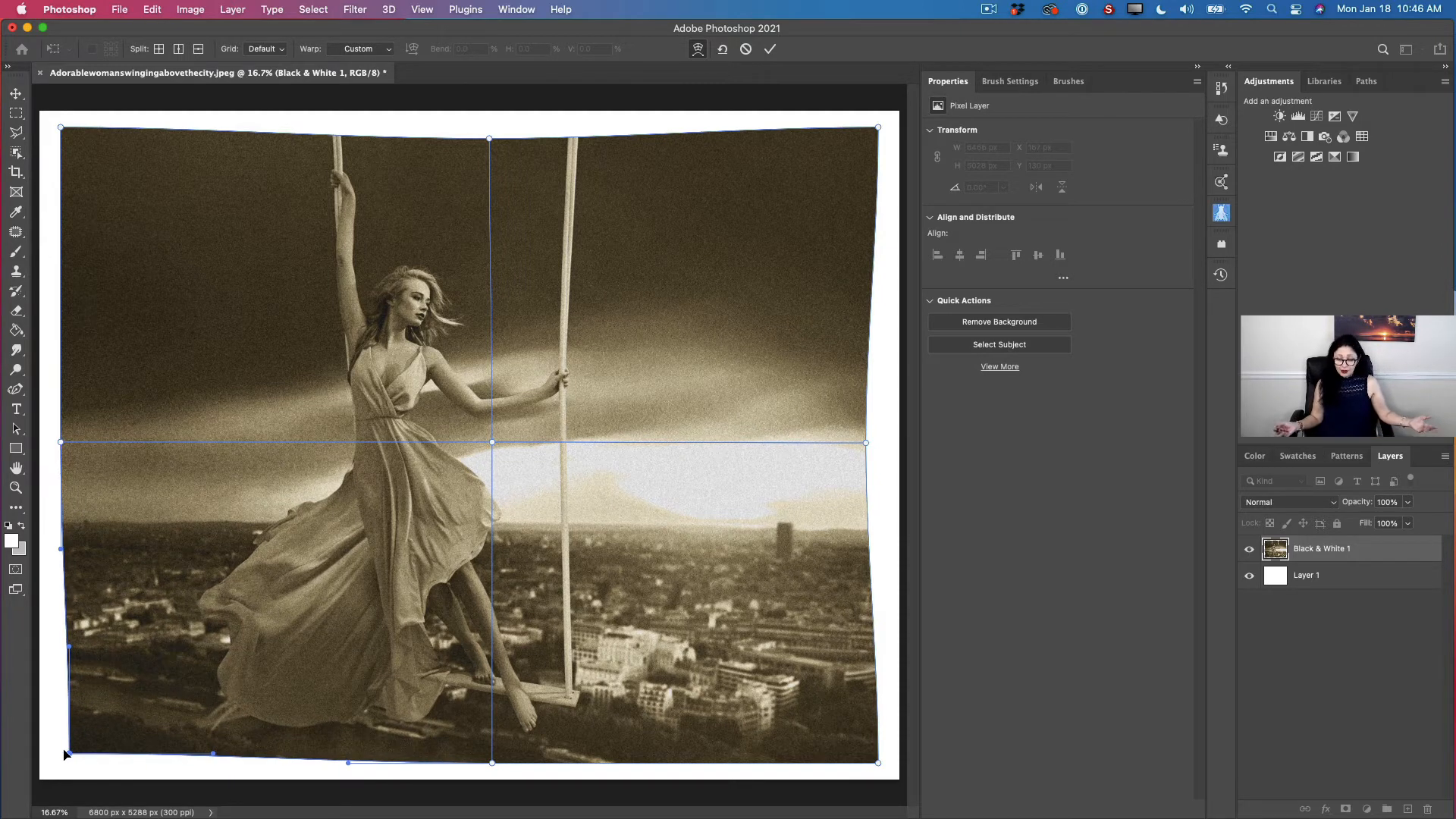
{"action": "left_click", "coordinate": [769, 50]}
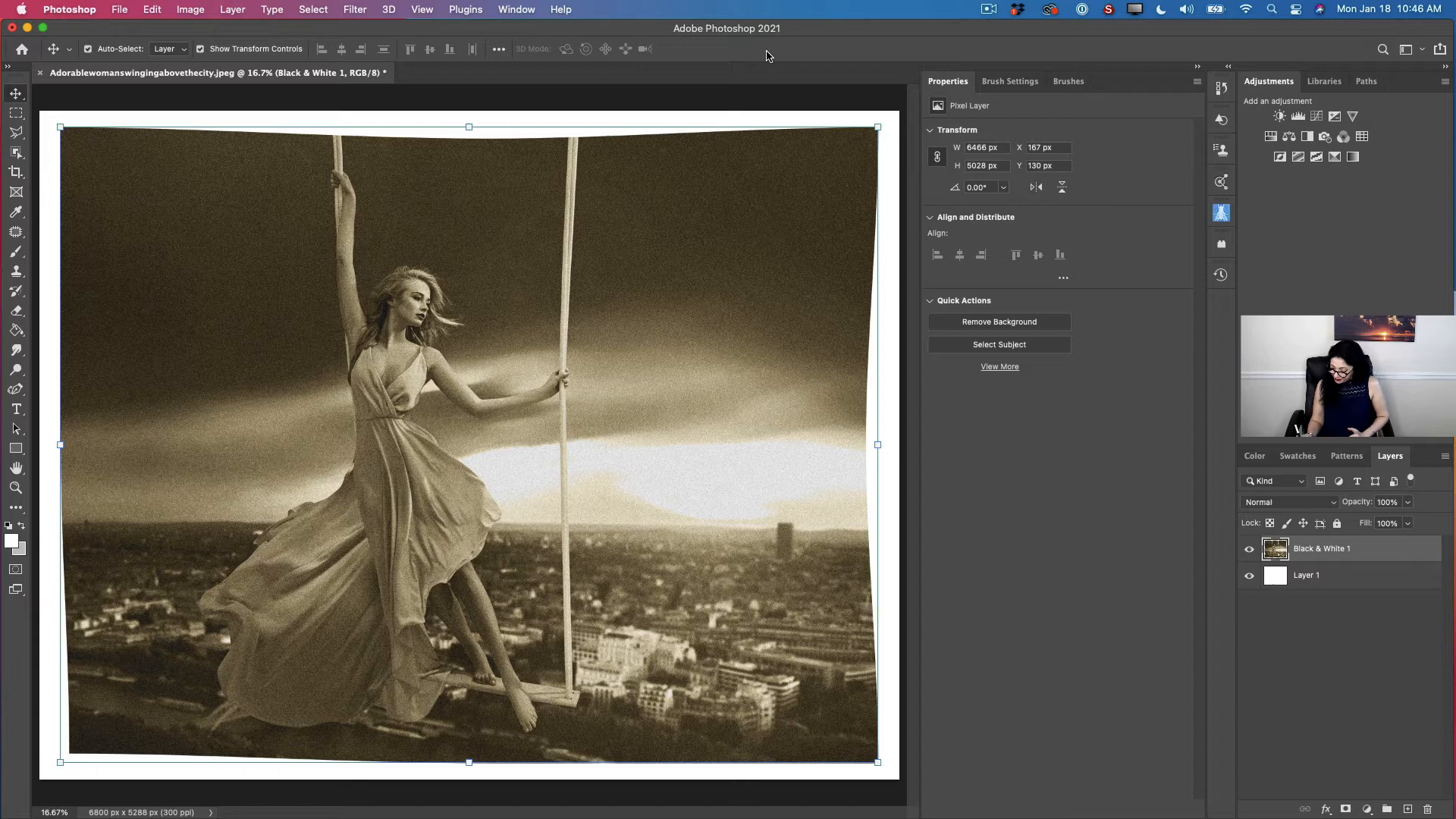
Create a new layer above the photo and make a rectangular selection of about 3310 by 5035 px over the photo's left half.
{"action": "left_click", "coordinate": [1407, 810]}
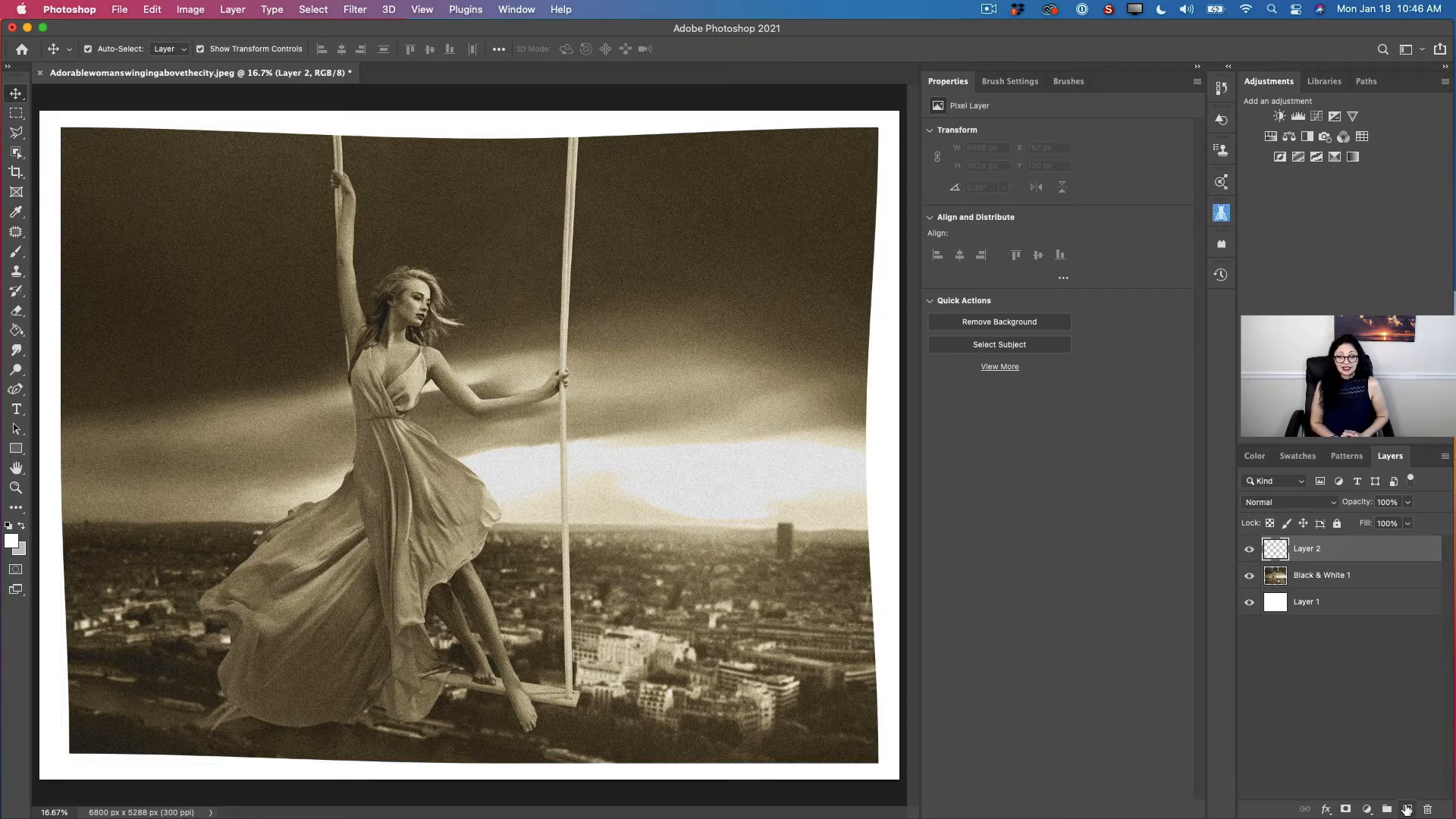
{"action": "left_click", "coordinate": [16, 113]}
{"action": "left_click", "coordinate": [66, 111]}
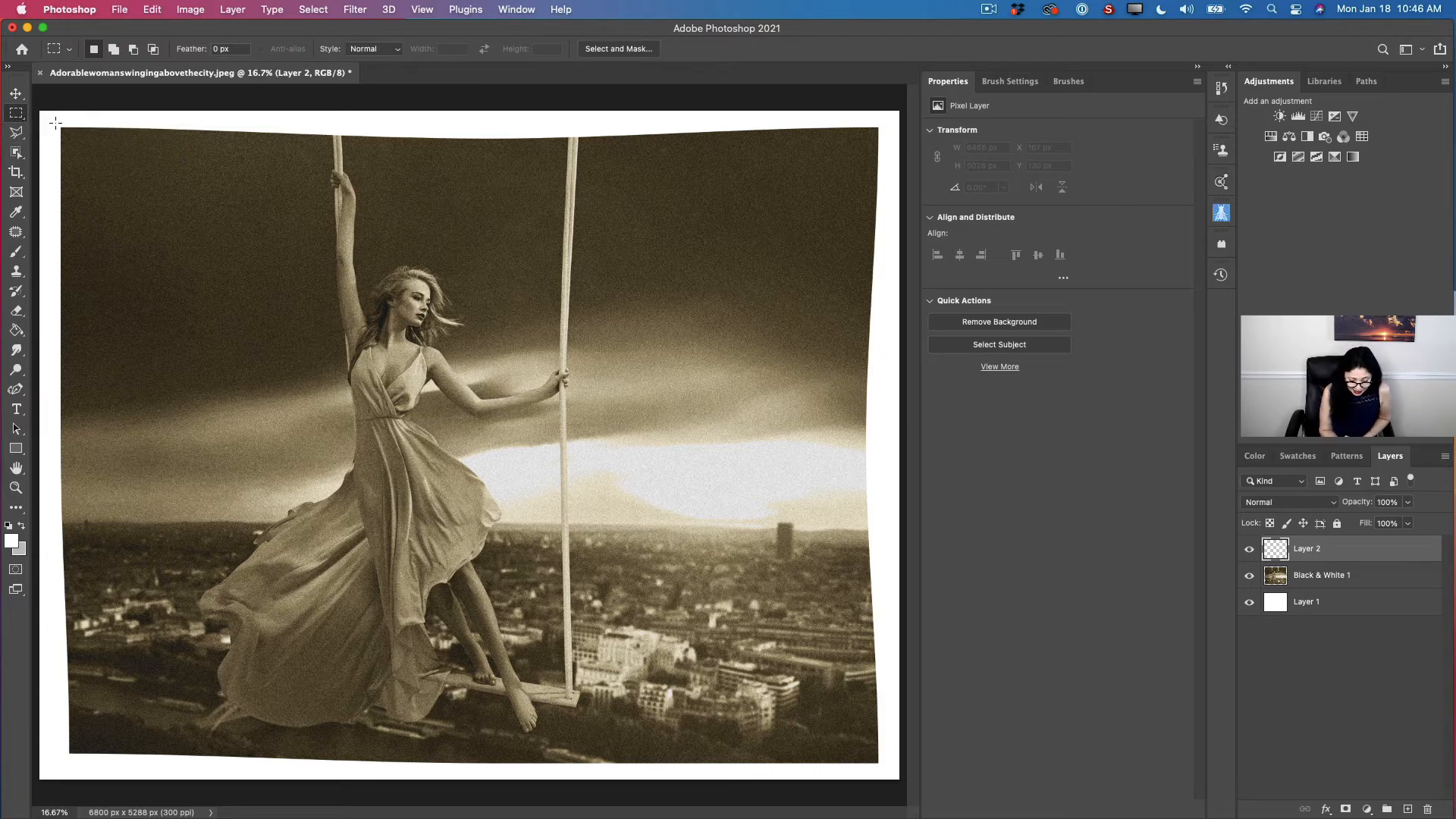
{"action": "left_click_drag", "start_coordinate": [60, 127], "coordinate": [478, 759]}
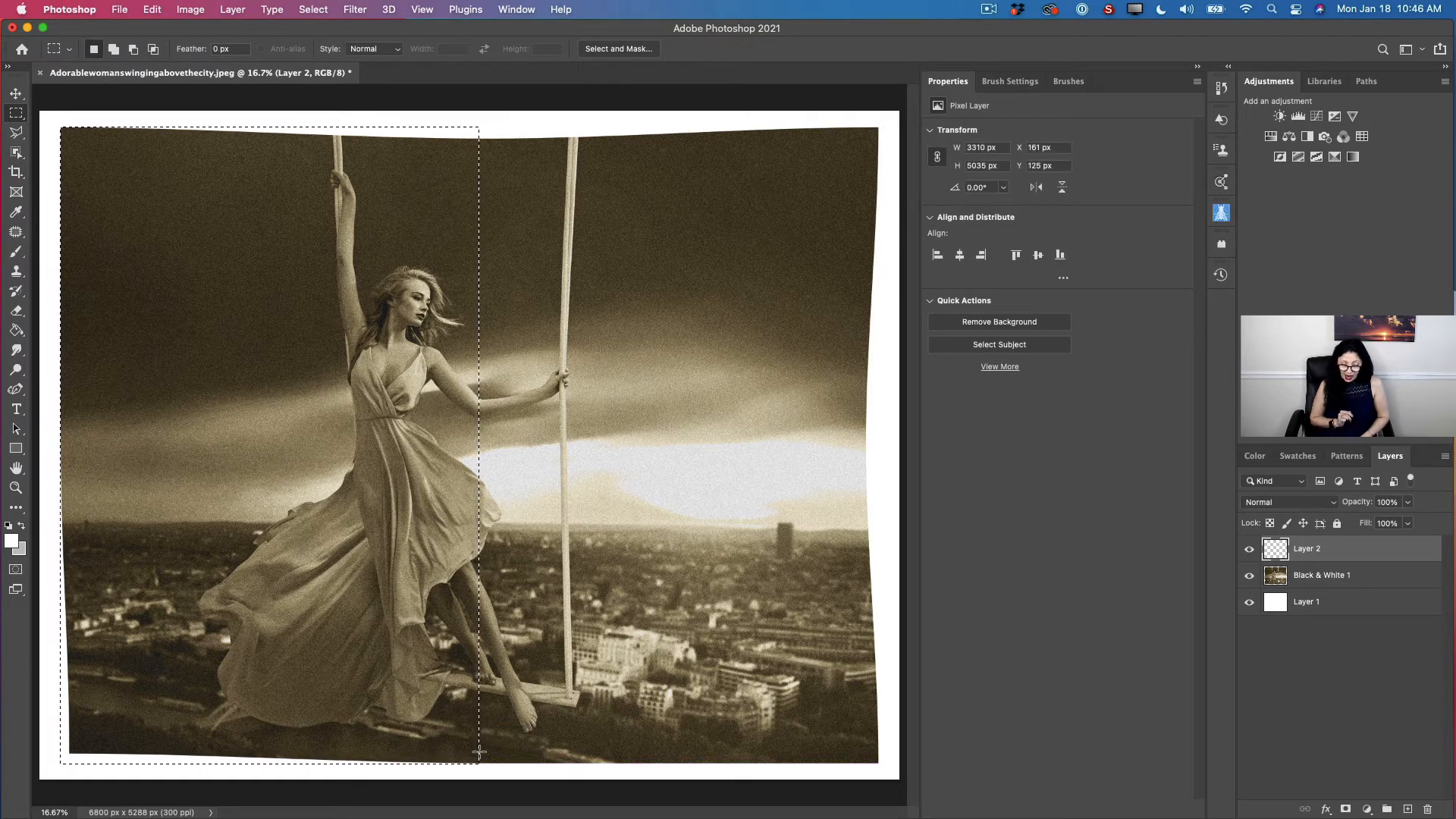
Restore the default black and white colours, darken the selected left half with black foreground-to-transparent radial gradients on the new layer, and deselect.
{"action": "left_click", "coordinate": [16, 330]}
{"action": "left_click", "coordinate": [70, 329]}
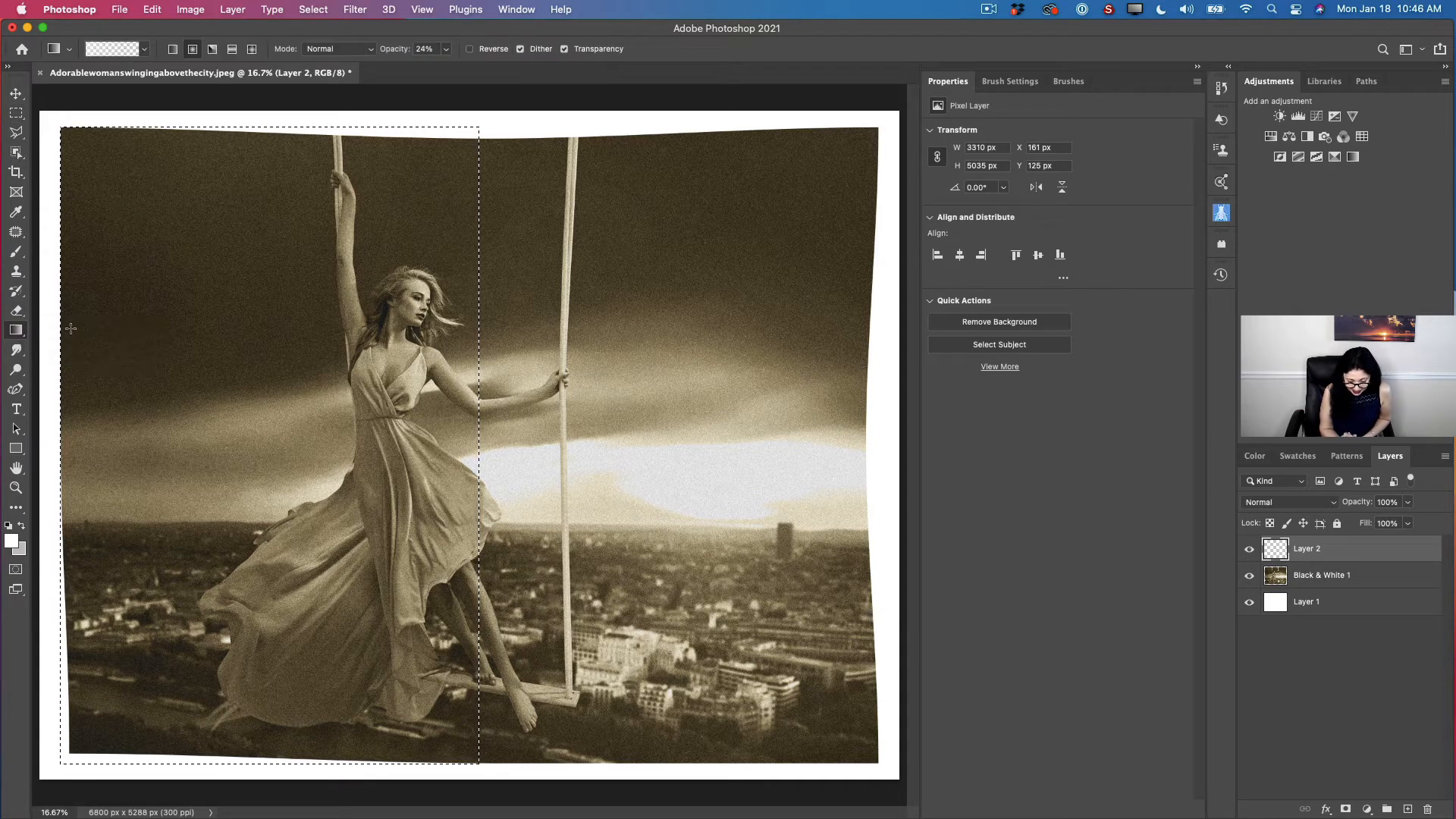
{"action": "left_click", "coordinate": [142, 50]}
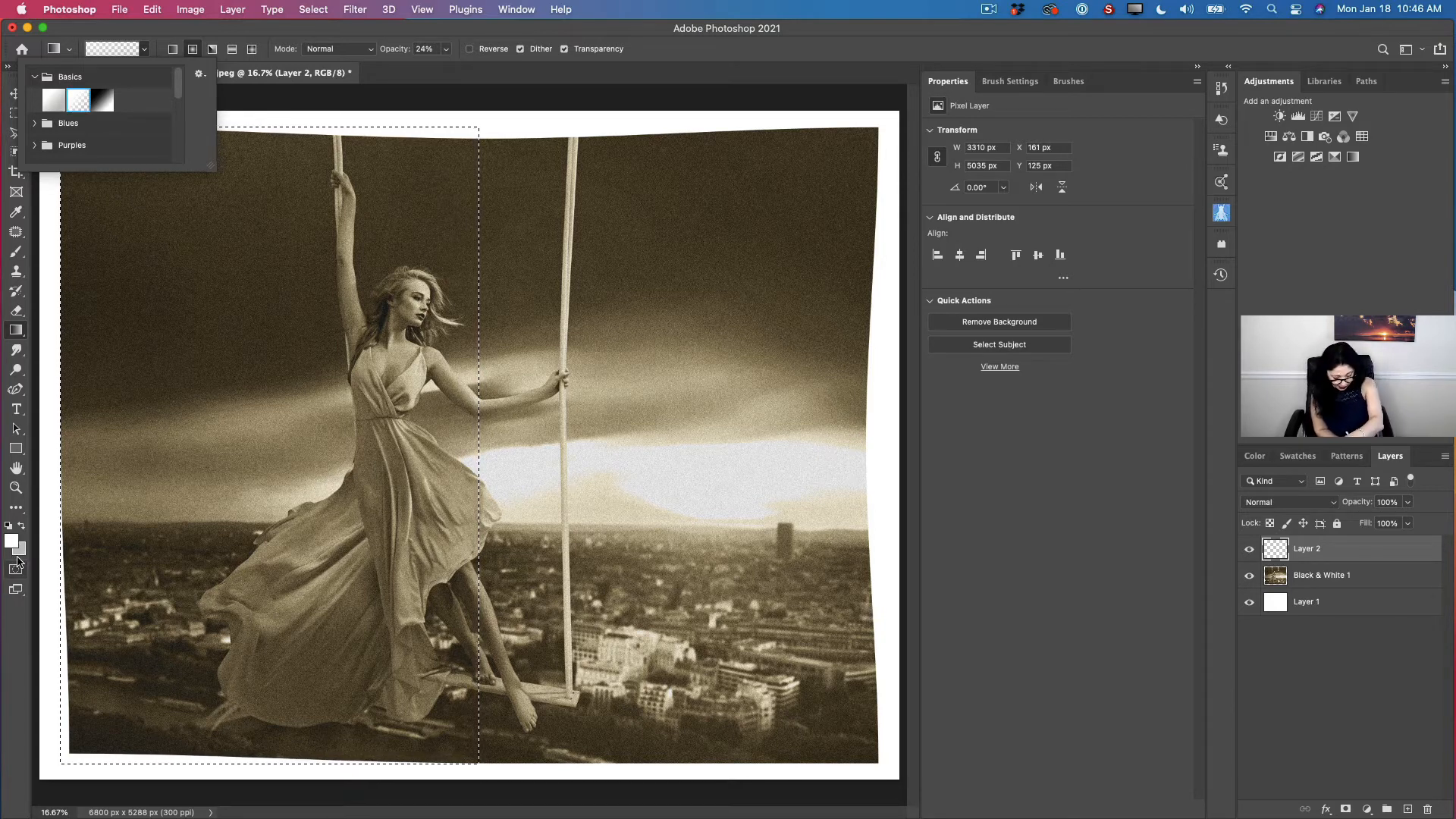
{"action": "left_click", "coordinate": [113, 49]}
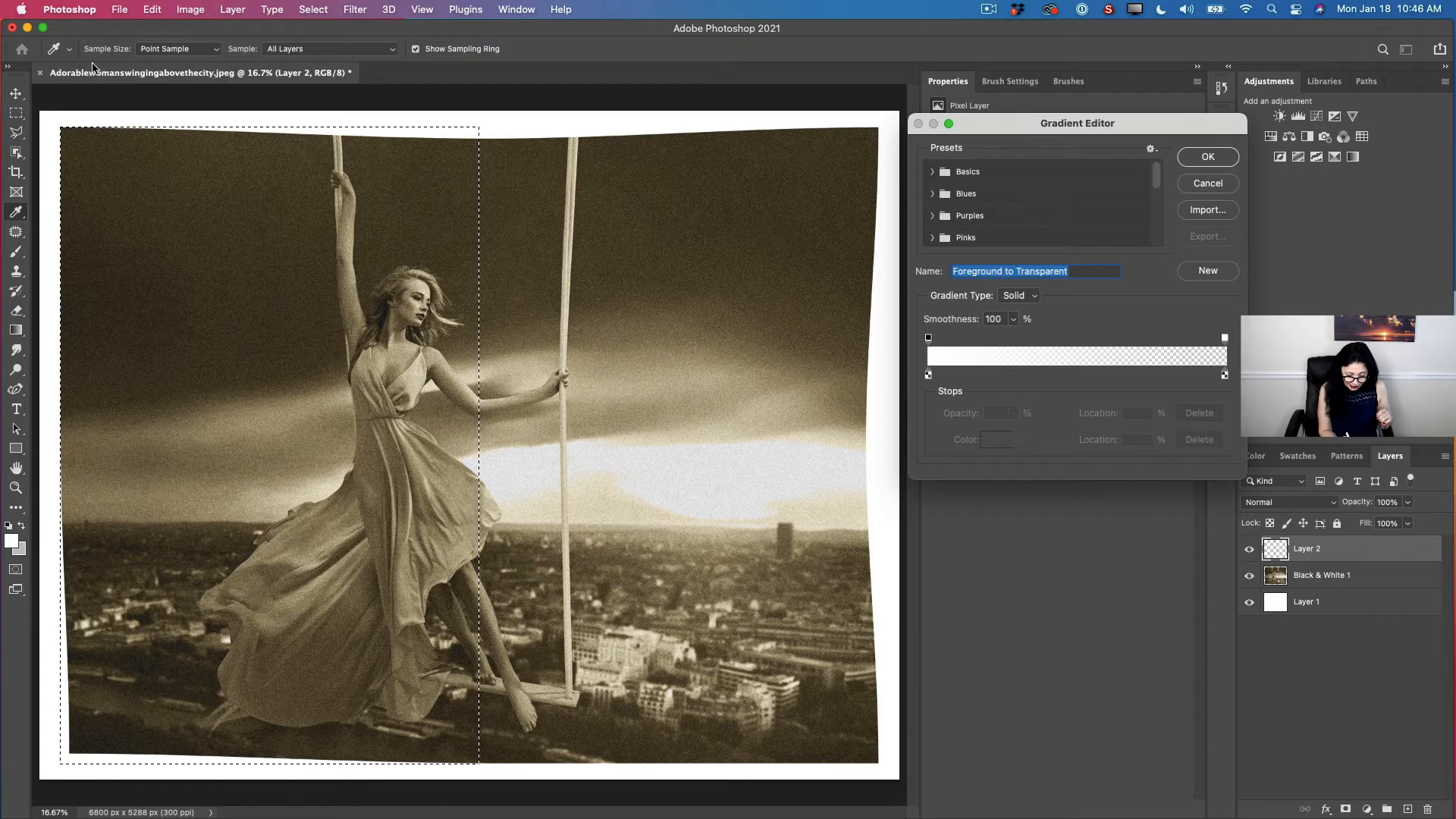
{"action": "key", "text": "Escape"}
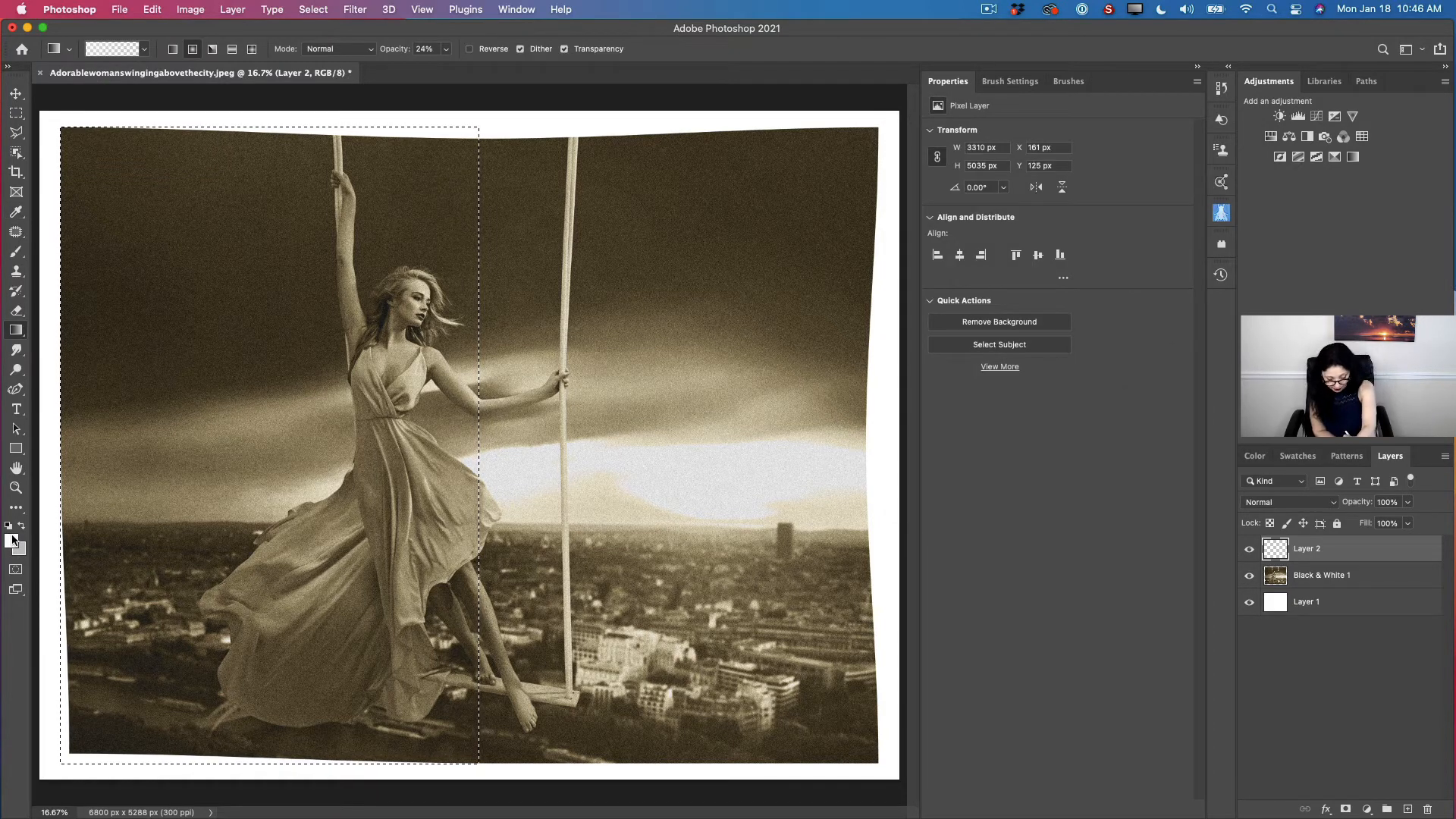
{"action": "key", "text": "d"}
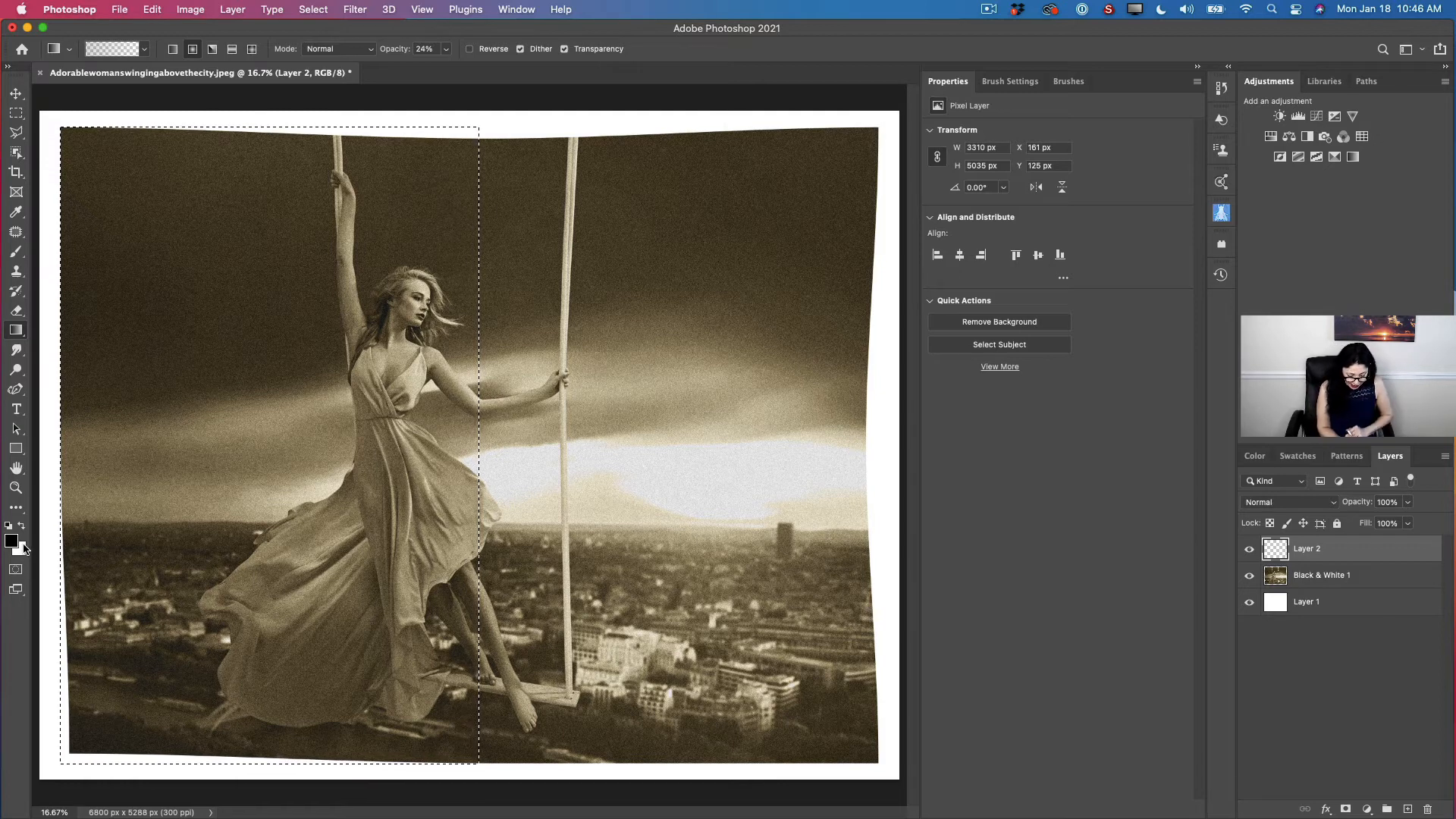
{"action": "left_click", "coordinate": [144, 49]}
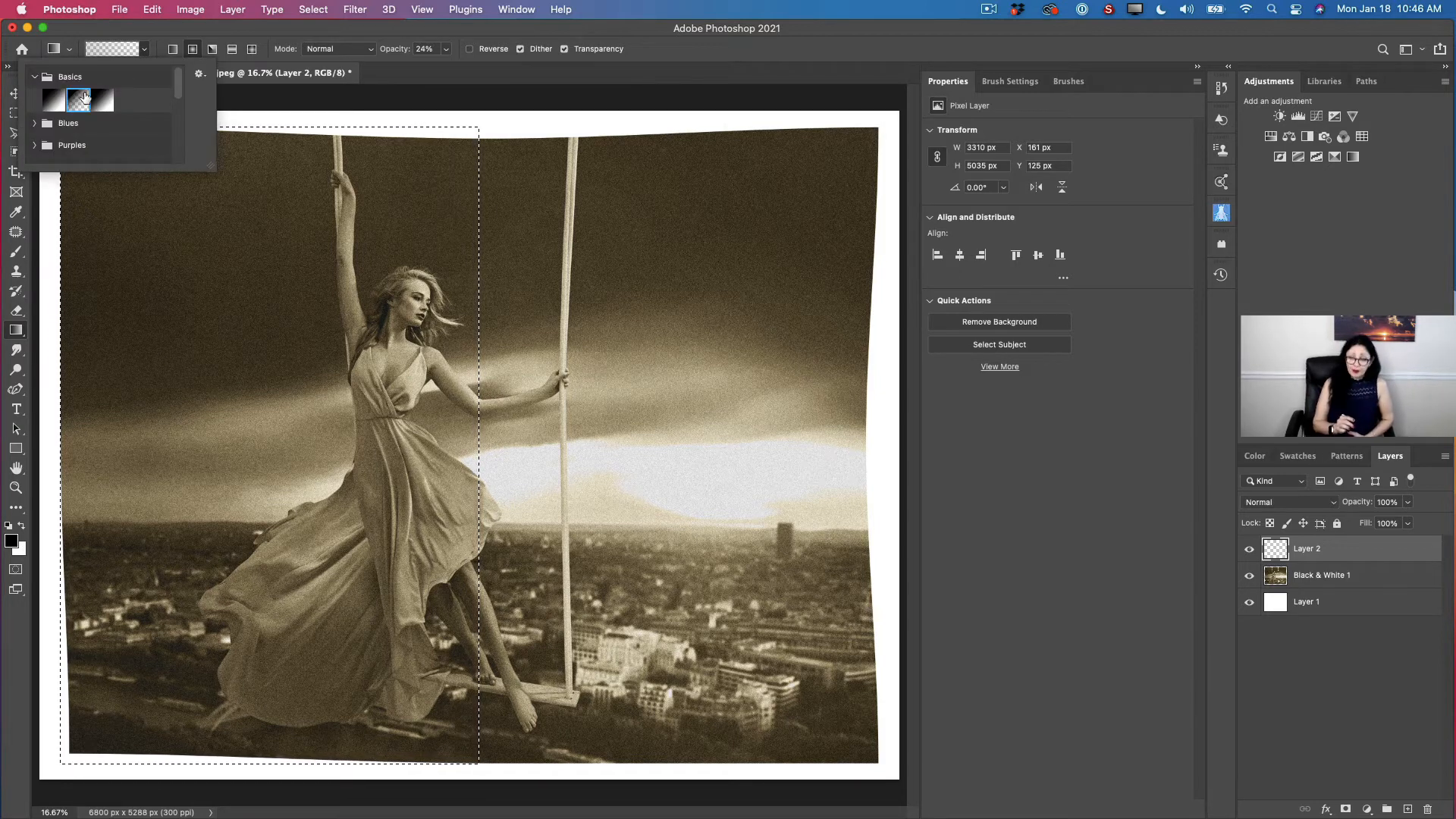
{"action": "left_click", "coordinate": [21, 338]}
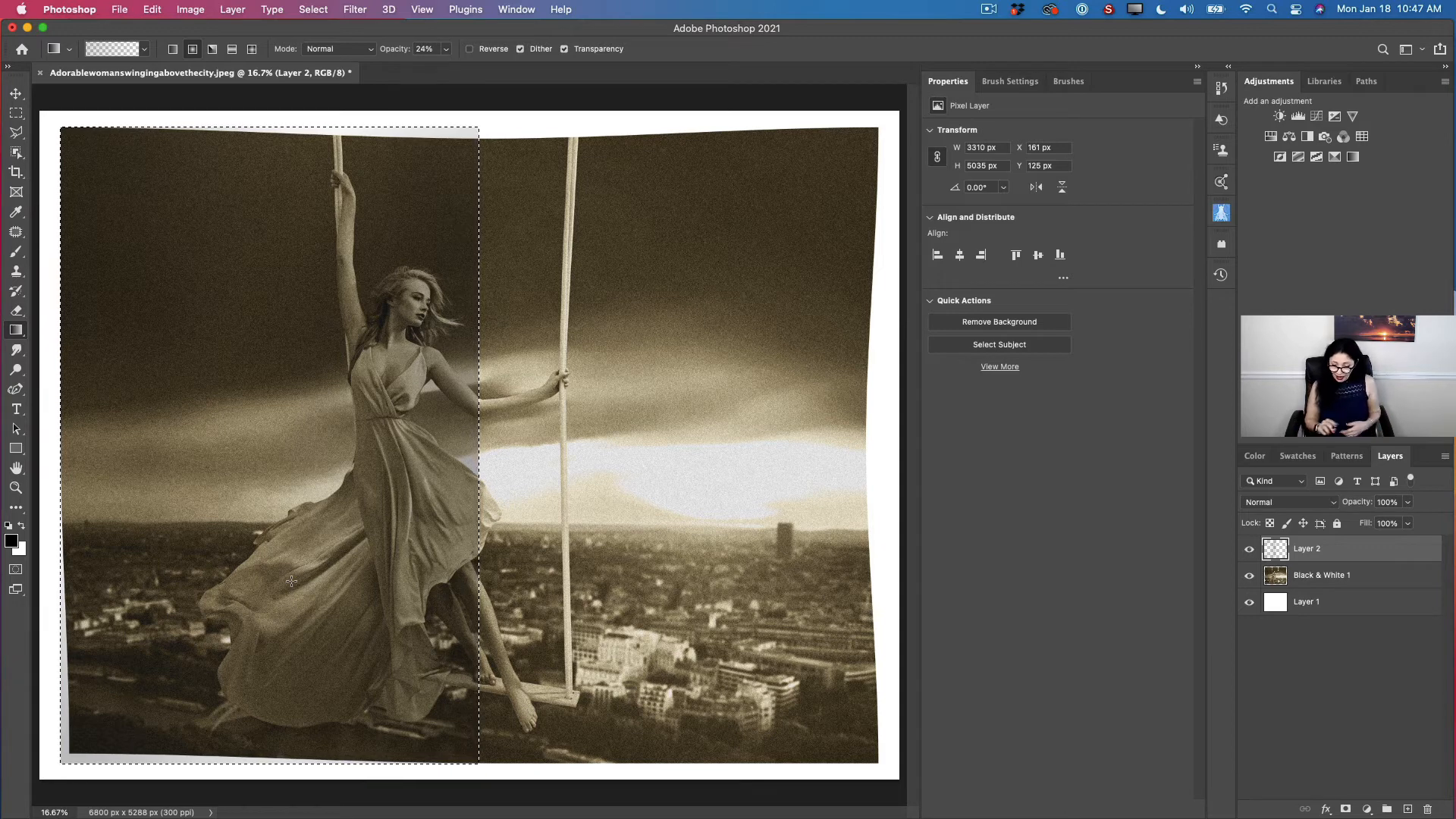
{"action": "key", "text": "super+d"}
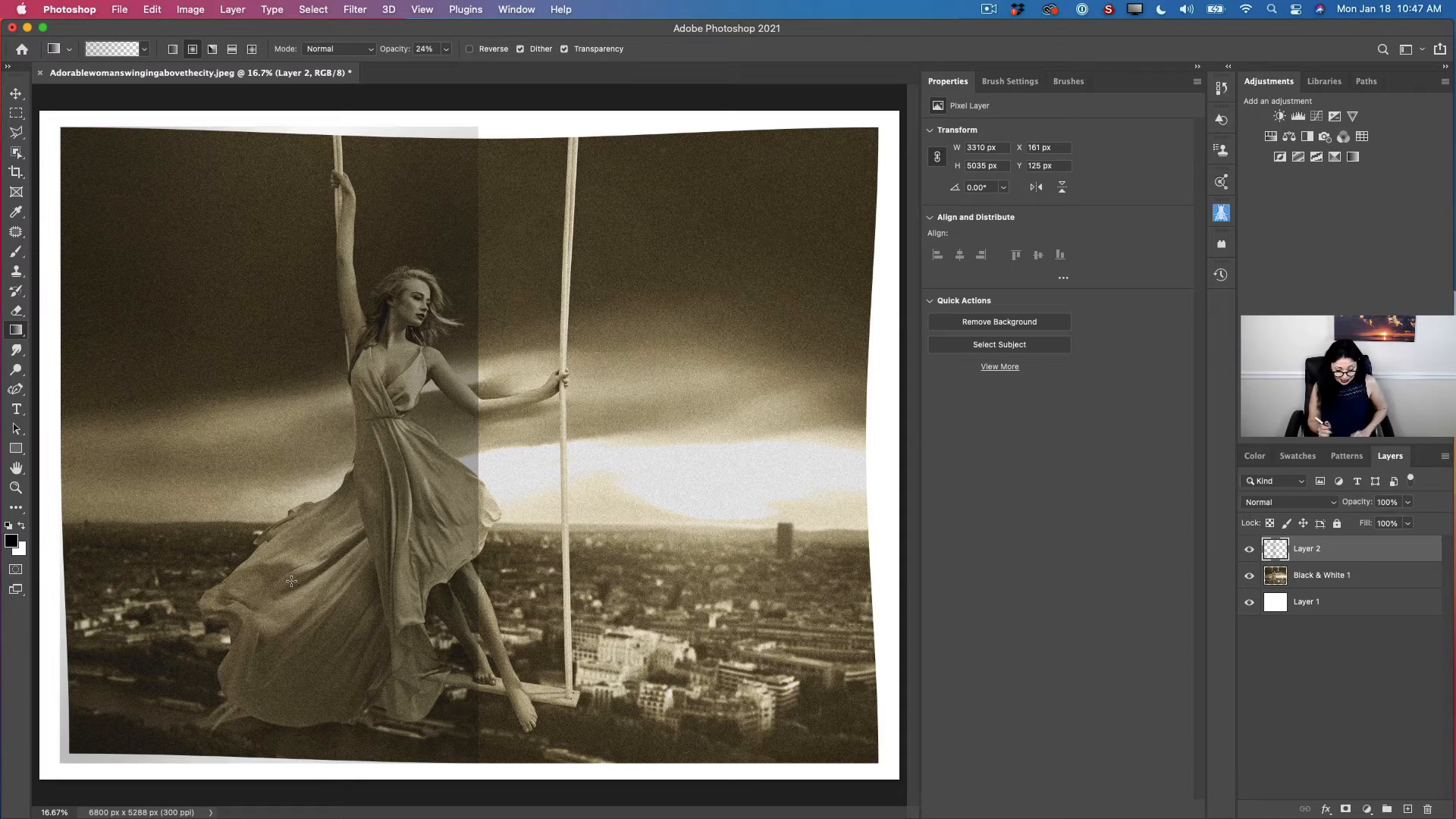
Select an area of about 3051 by 2408 px over the photo's upper-right quarter, darken it with several radial gradients, and deselect.
{"action": "left_click", "coordinate": [15, 115]}
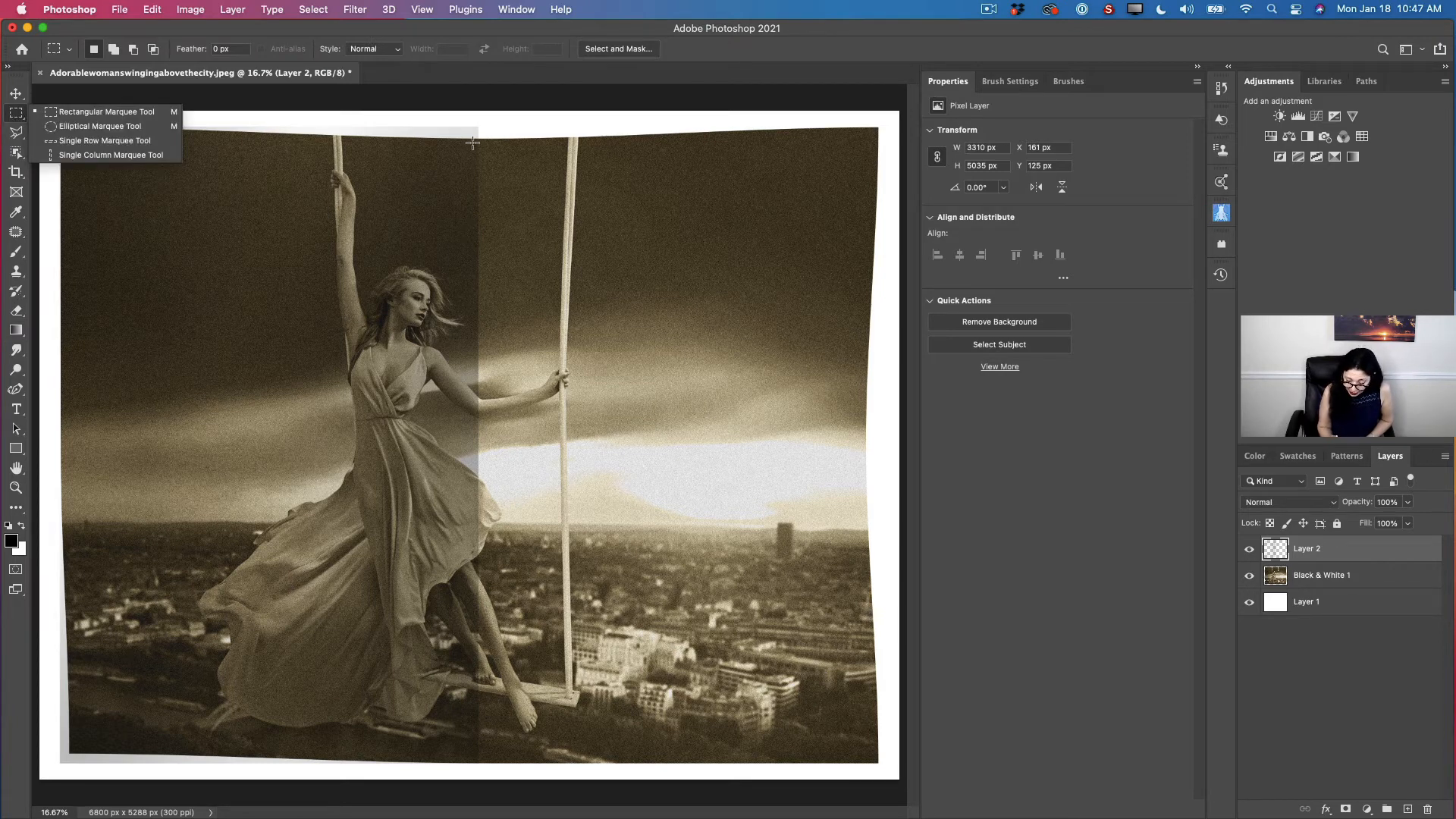
{"action": "left_click_drag", "start_coordinate": [478, 141], "coordinate": [864, 445]}
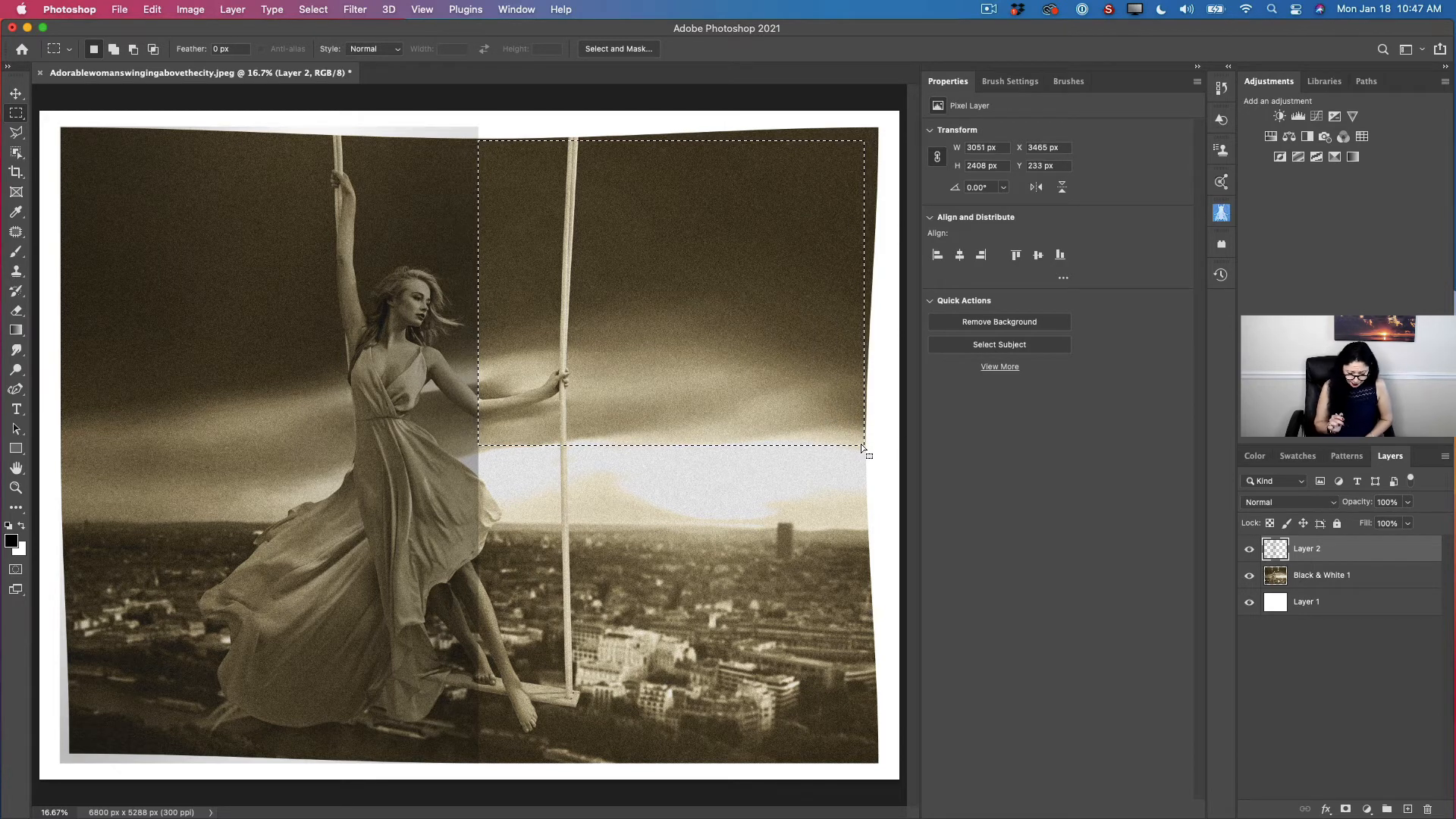
{"action": "left_click", "coordinate": [17, 332]}
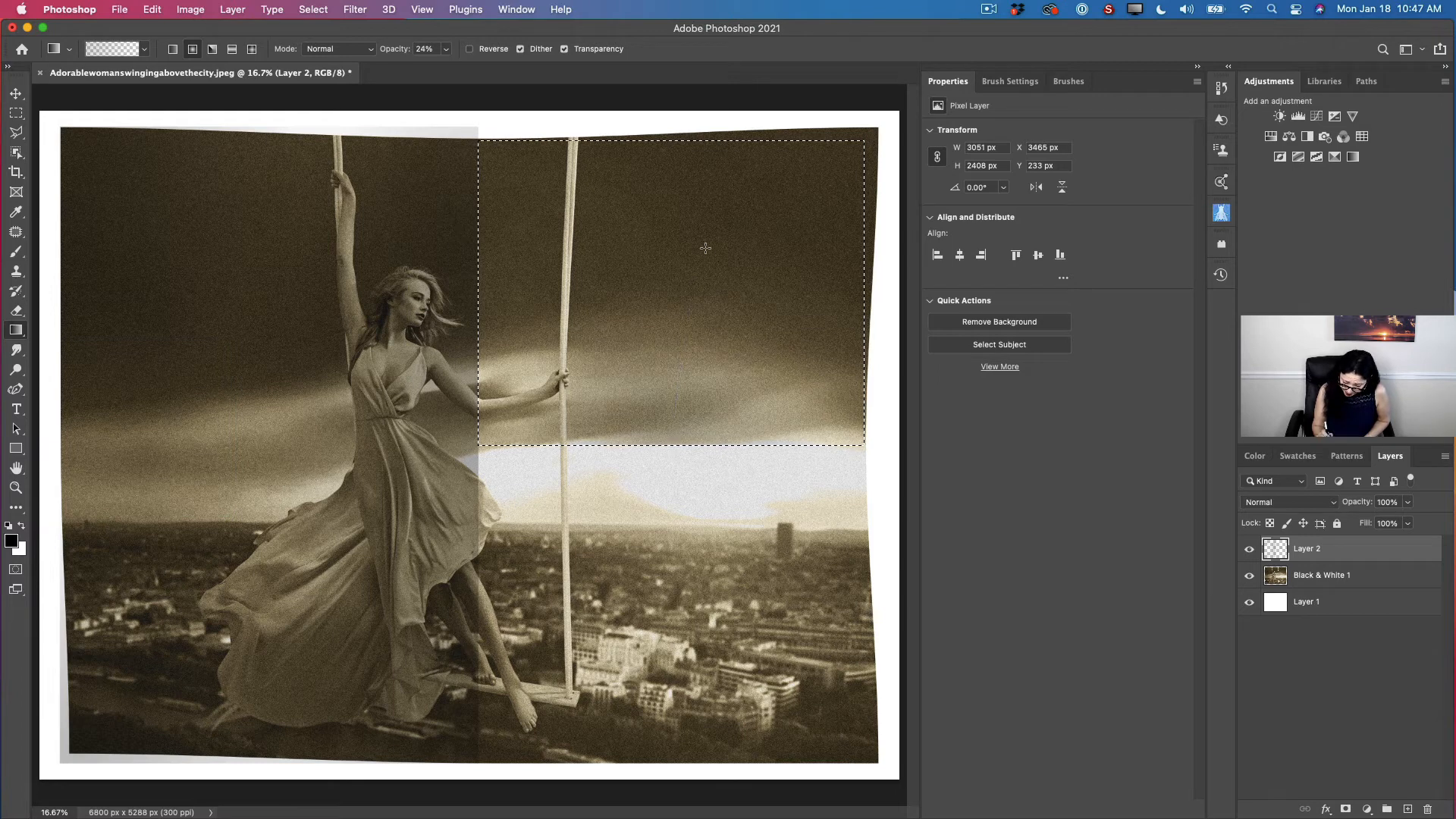
{"action": "left_click_drag", "start_coordinate": [573, 255], "coordinate": [578, 231]}
{"action": "left_click_drag", "start_coordinate": [826, 479], "coordinate": [851, 254]}
{"action": "left_click_drag", "start_coordinate": [523, 138], "coordinate": [647, 298]}
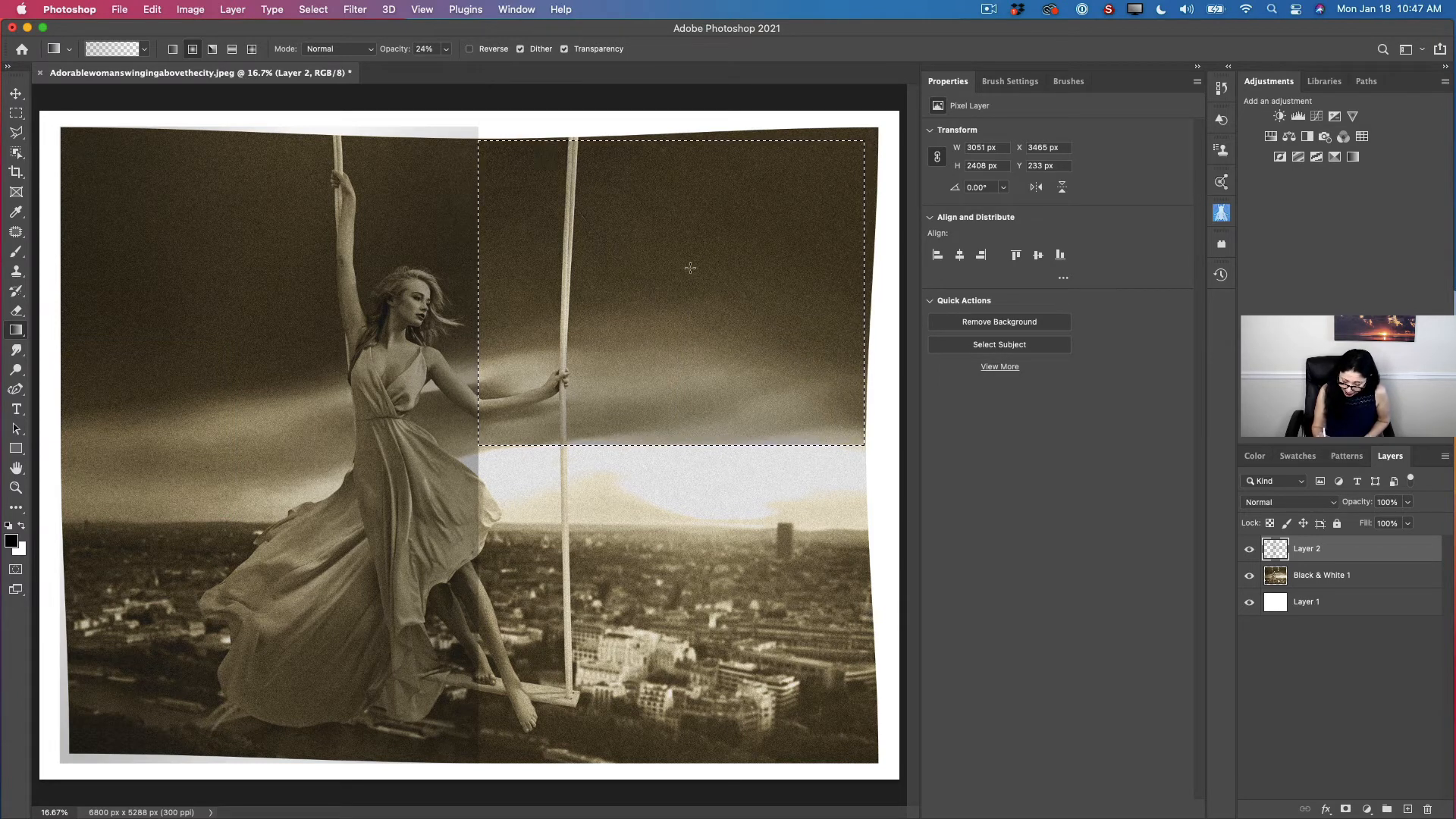
{"action": "left_click_drag", "start_coordinate": [849, 181], "coordinate": [736, 289]}
{"action": "left_click_drag", "start_coordinate": [843, 402], "coordinate": [751, 262]}
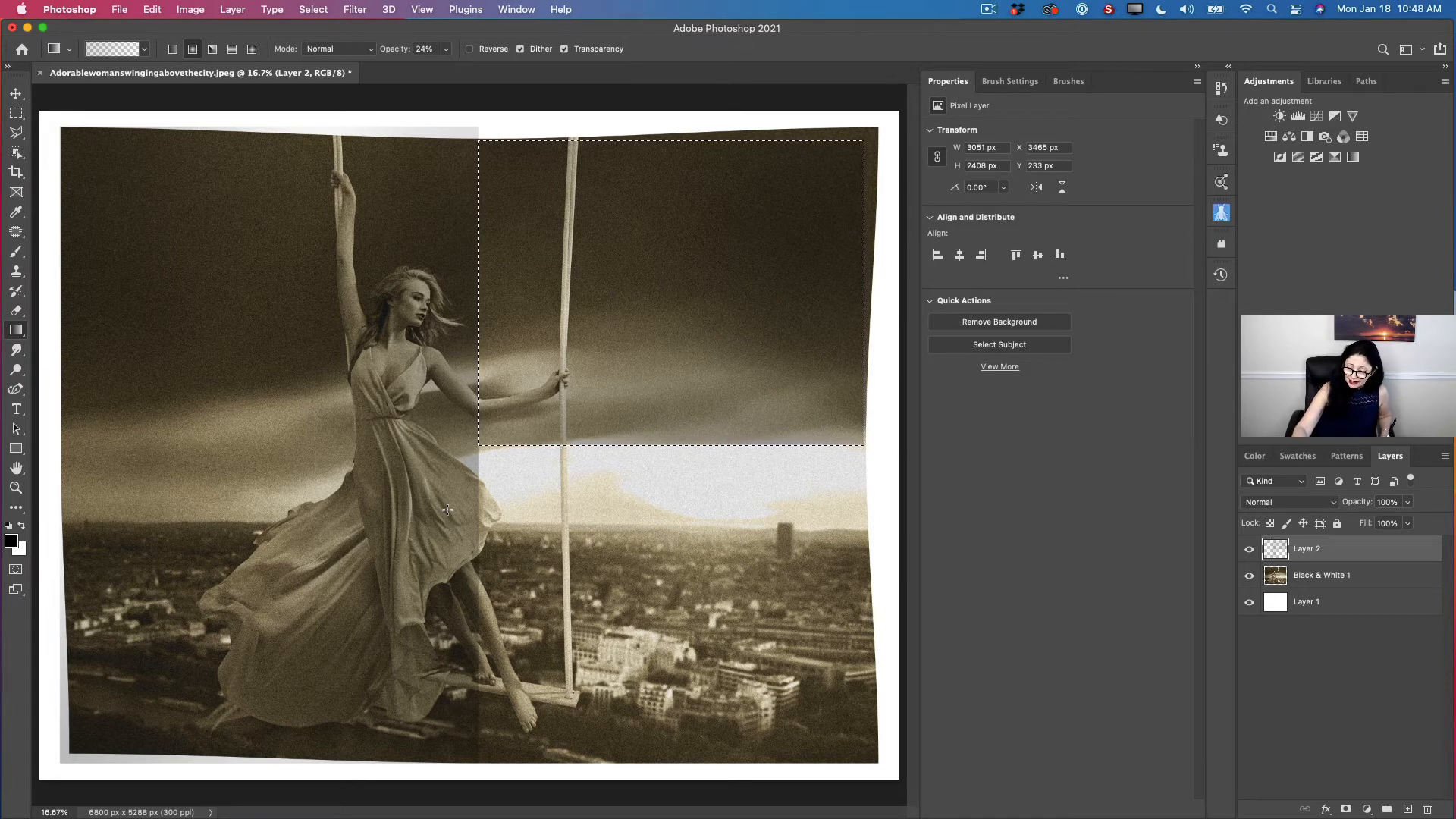
{"action": "key", "text": "super+d"}
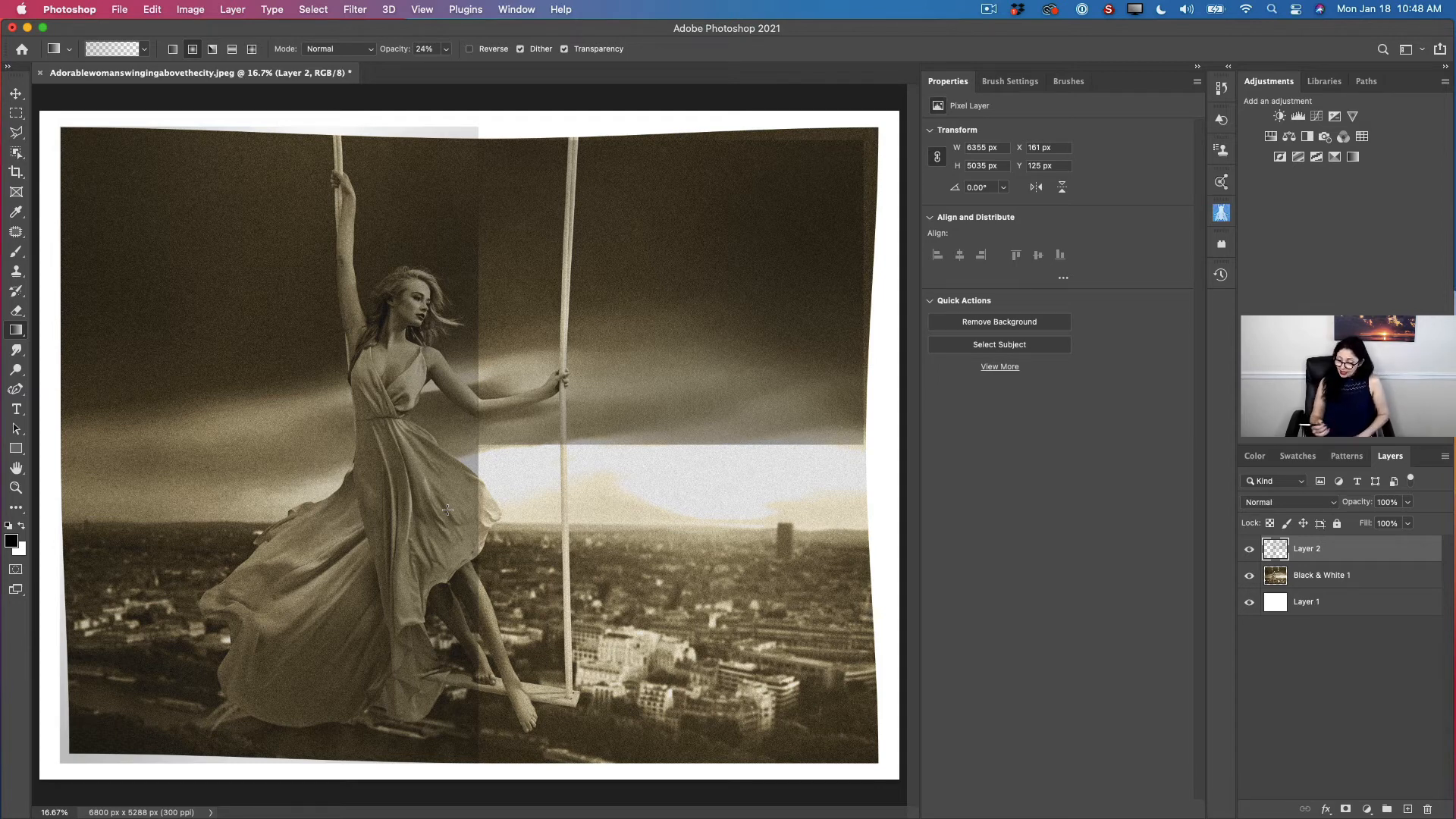
Lower the opacity of the gradient layer to 16%.
{"action": "left_click", "coordinate": [1407, 502]}
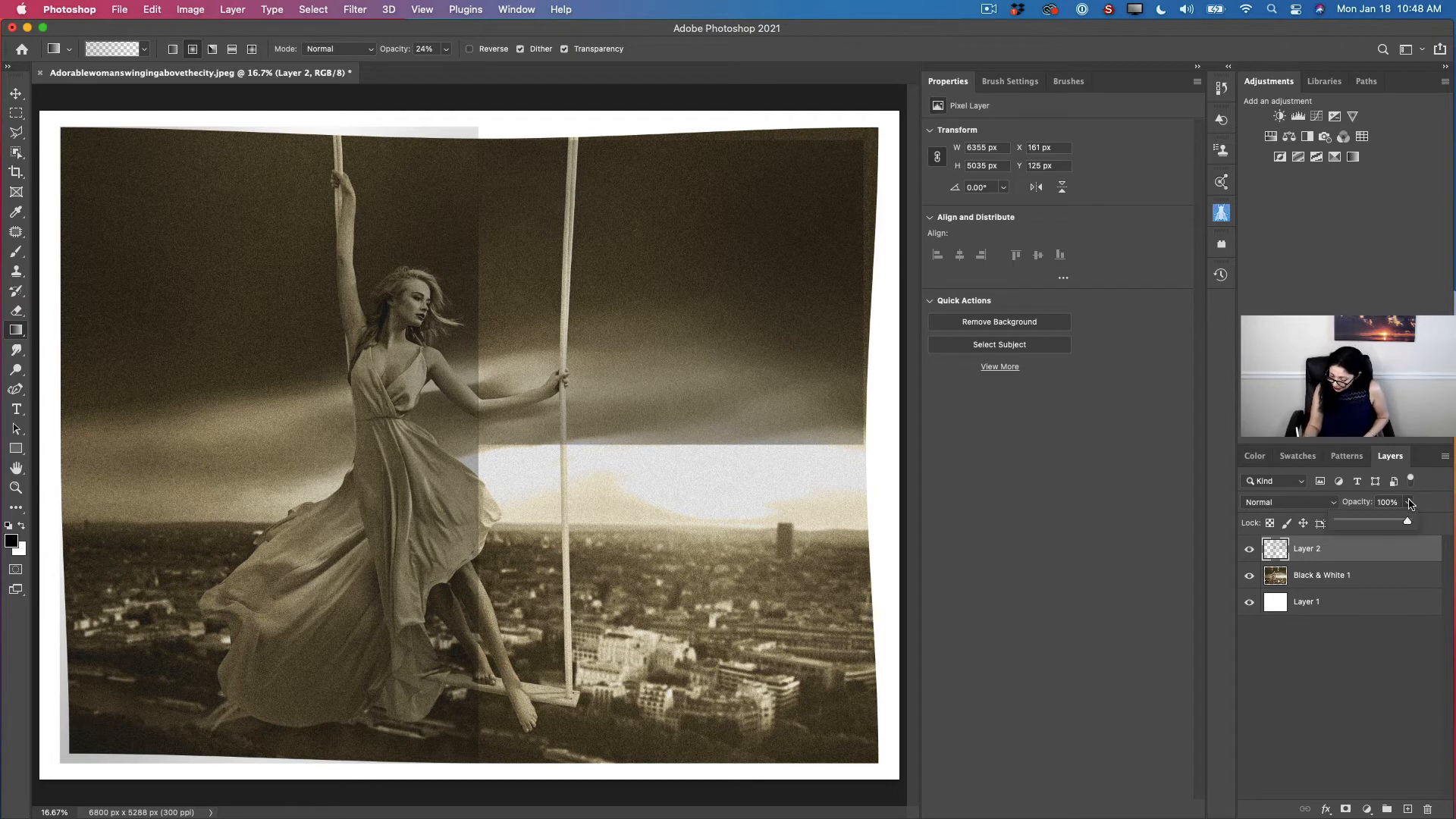
{"action": "left_click_drag", "start_coordinate": [1411, 523], "coordinate": [1357, 528]}
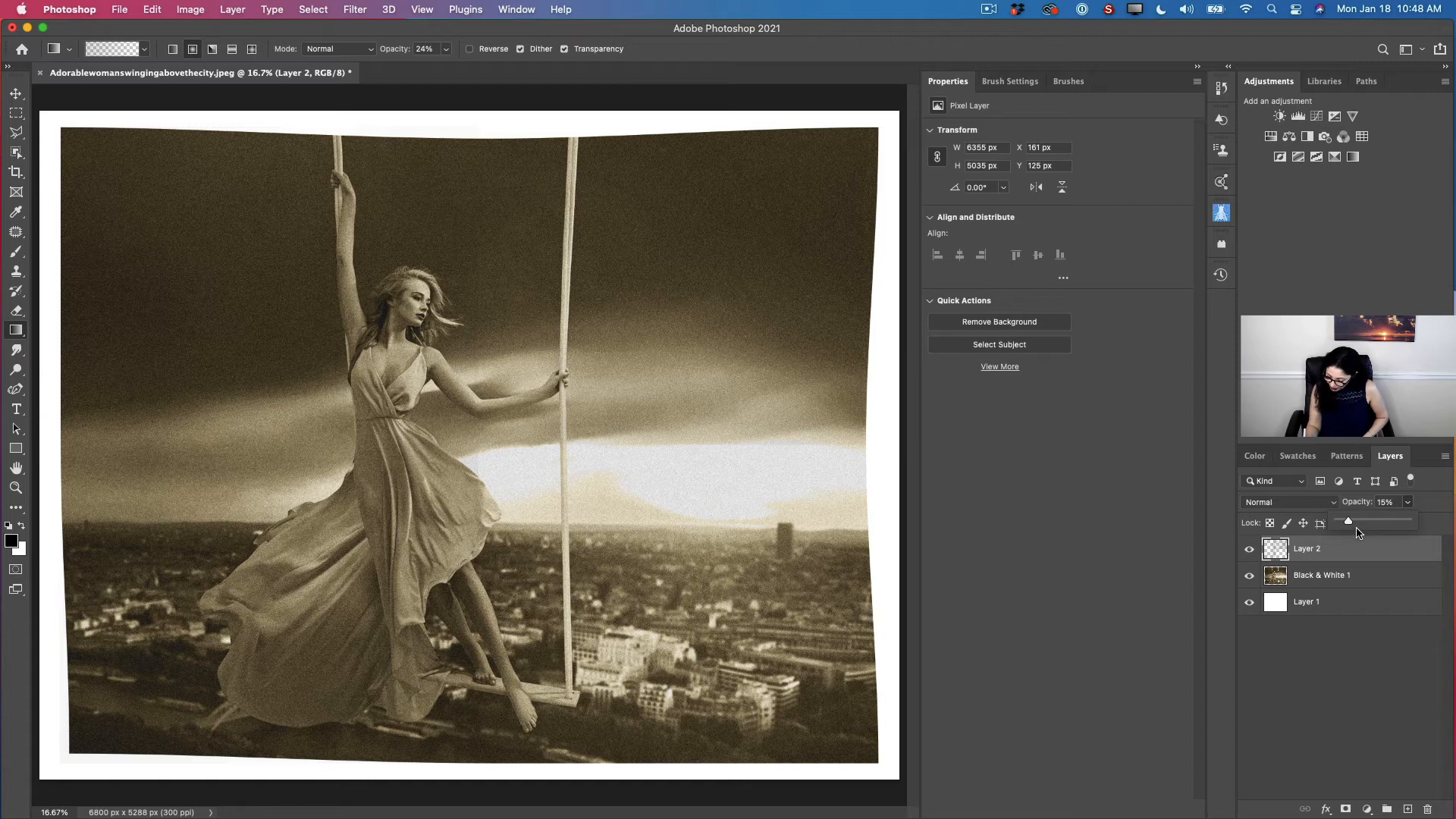
{"action": "left_click_drag", "start_coordinate": [1348, 523], "coordinate": [1353, 523]}
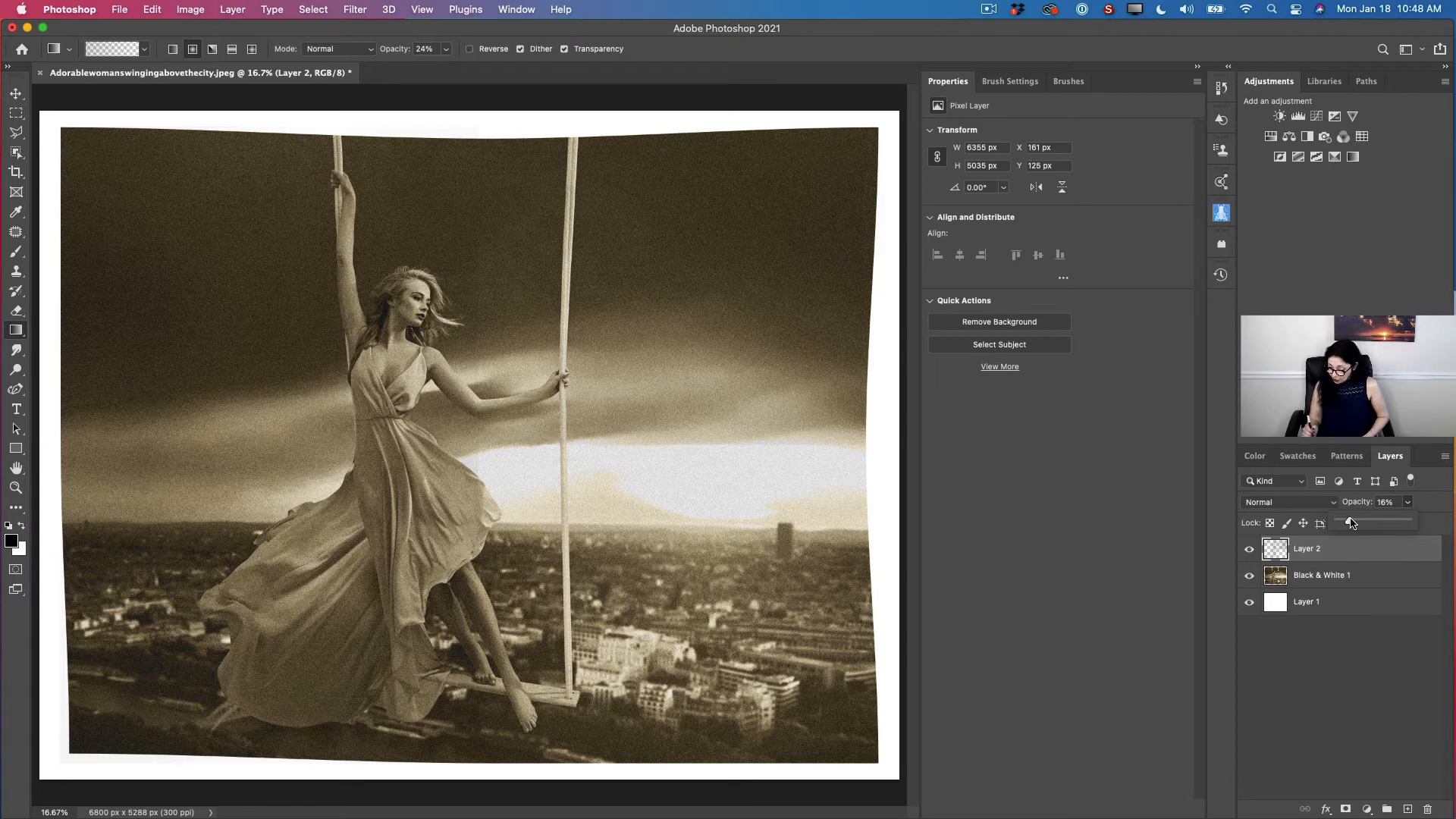
Add a layer mask to the gradient layer and draw a black radial gradient on it from the bright horizon upward.
{"action": "left_click", "coordinate": [1345, 809]}
{"action": "left_click", "coordinate": [1344, 809]}
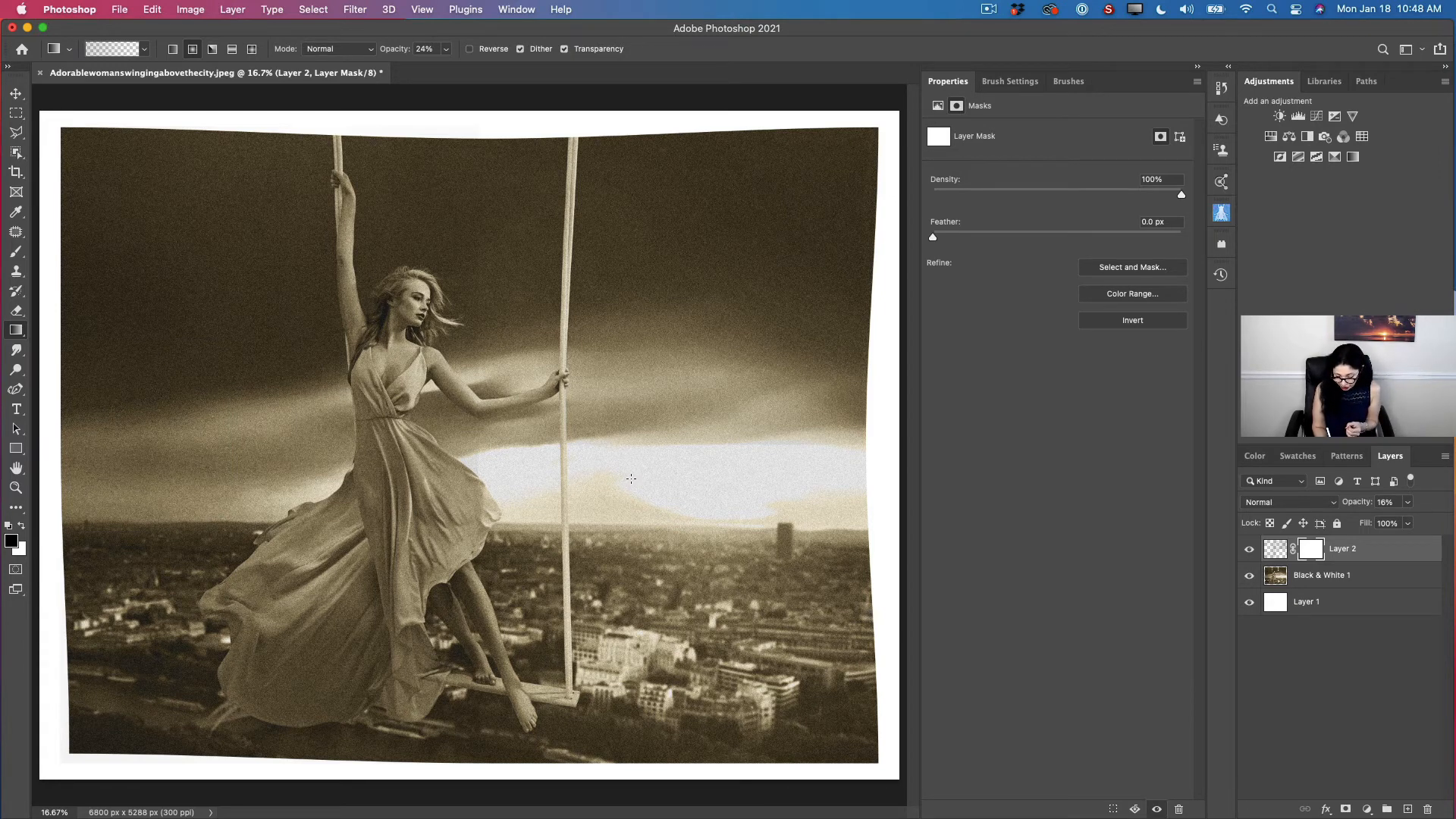
{"action": "left_click_drag", "start_coordinate": [631, 479], "coordinate": [694, 277]}
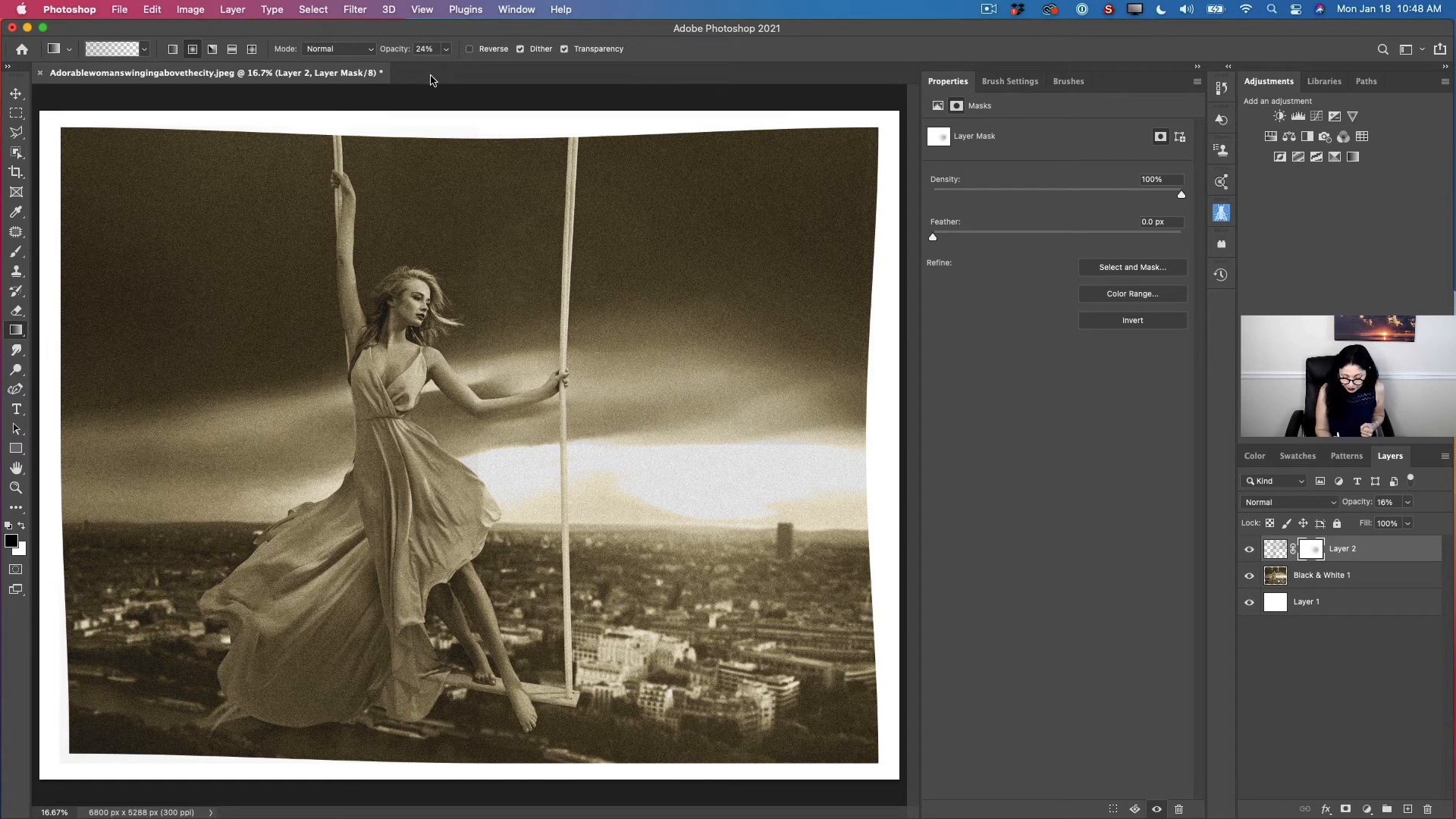
Set the gradient's opacity to 100% and mask out the shading over the bright sky and horizon with several black radial gradients.
{"action": "left_click_drag", "start_coordinate": [446, 49], "coordinate": [541, 67]}
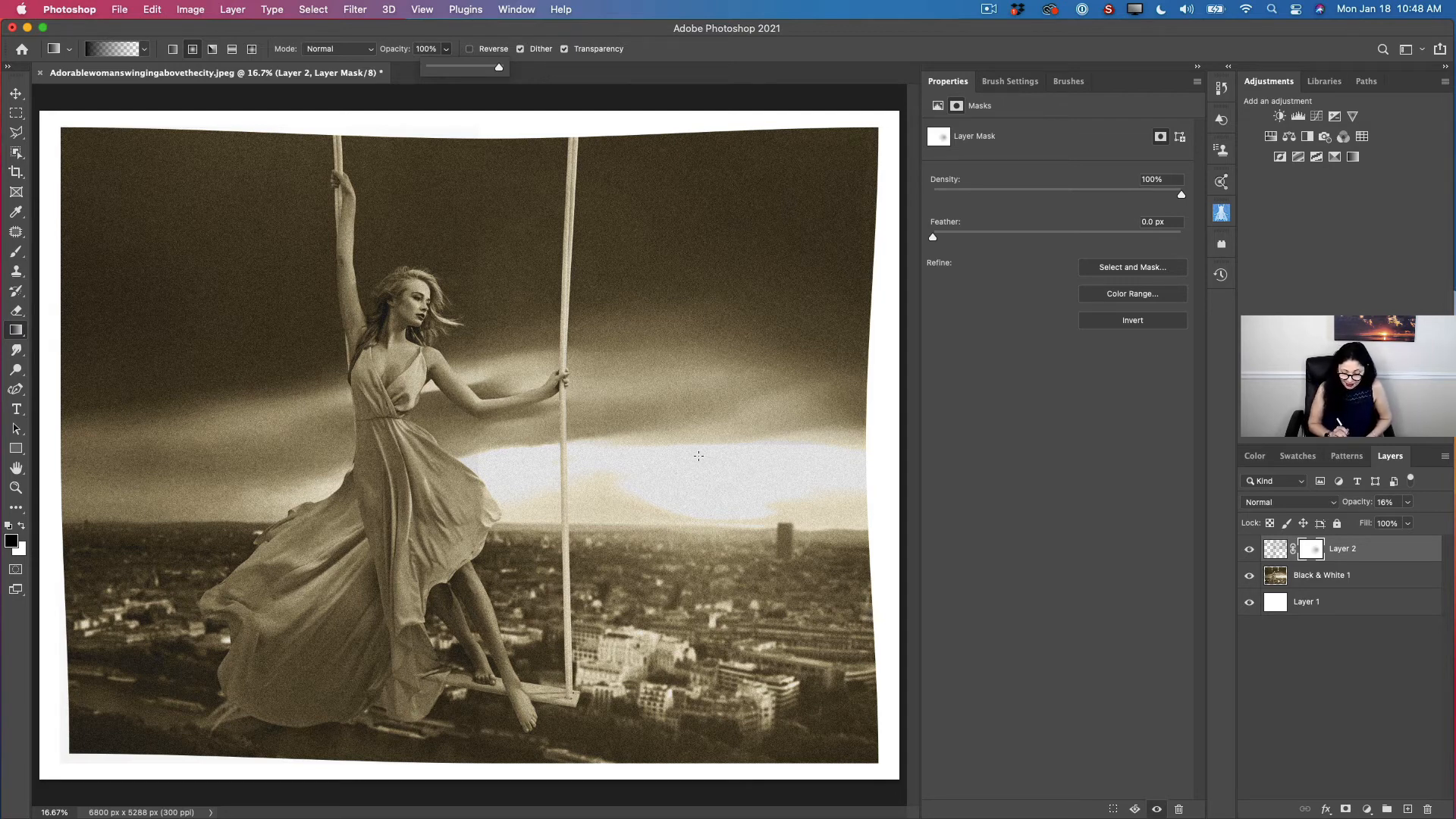
{"action": "left_click_drag", "start_coordinate": [642, 473], "coordinate": [703, 371]}
{"action": "left_click_drag", "start_coordinate": [719, 474], "coordinate": [807, 365]}
{"action": "left_click_drag", "start_coordinate": [778, 476], "coordinate": [799, 440]}
{"action": "left_click_drag", "start_coordinate": [527, 484], "coordinate": [446, 501]}
{"action": "left_click_drag", "start_coordinate": [754, 469], "coordinate": [842, 340]}
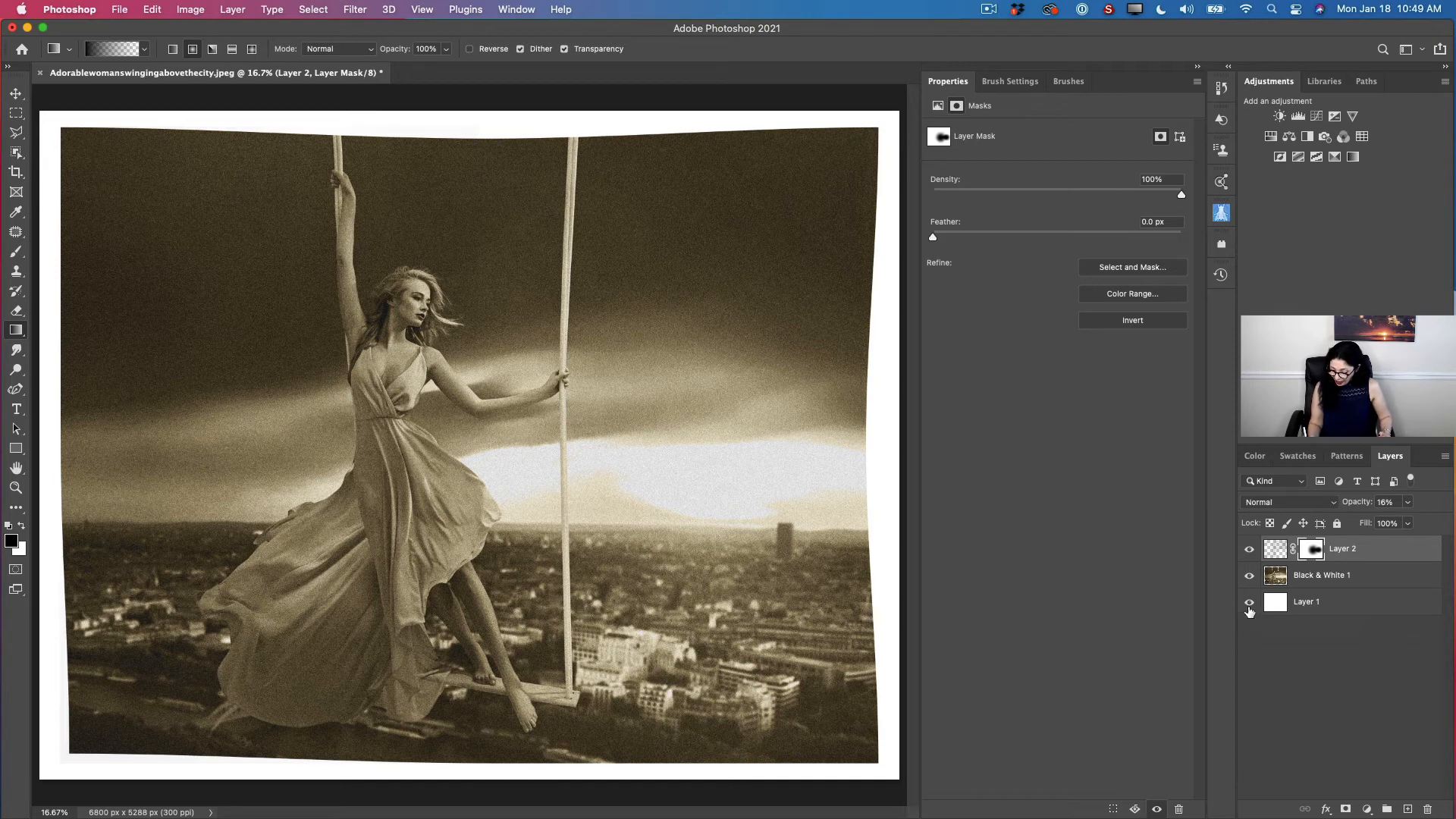
Hide the white background layer, merge the visible photo and gradient layers, and show the white layer again.
{"action": "left_click", "coordinate": [1249, 605]}
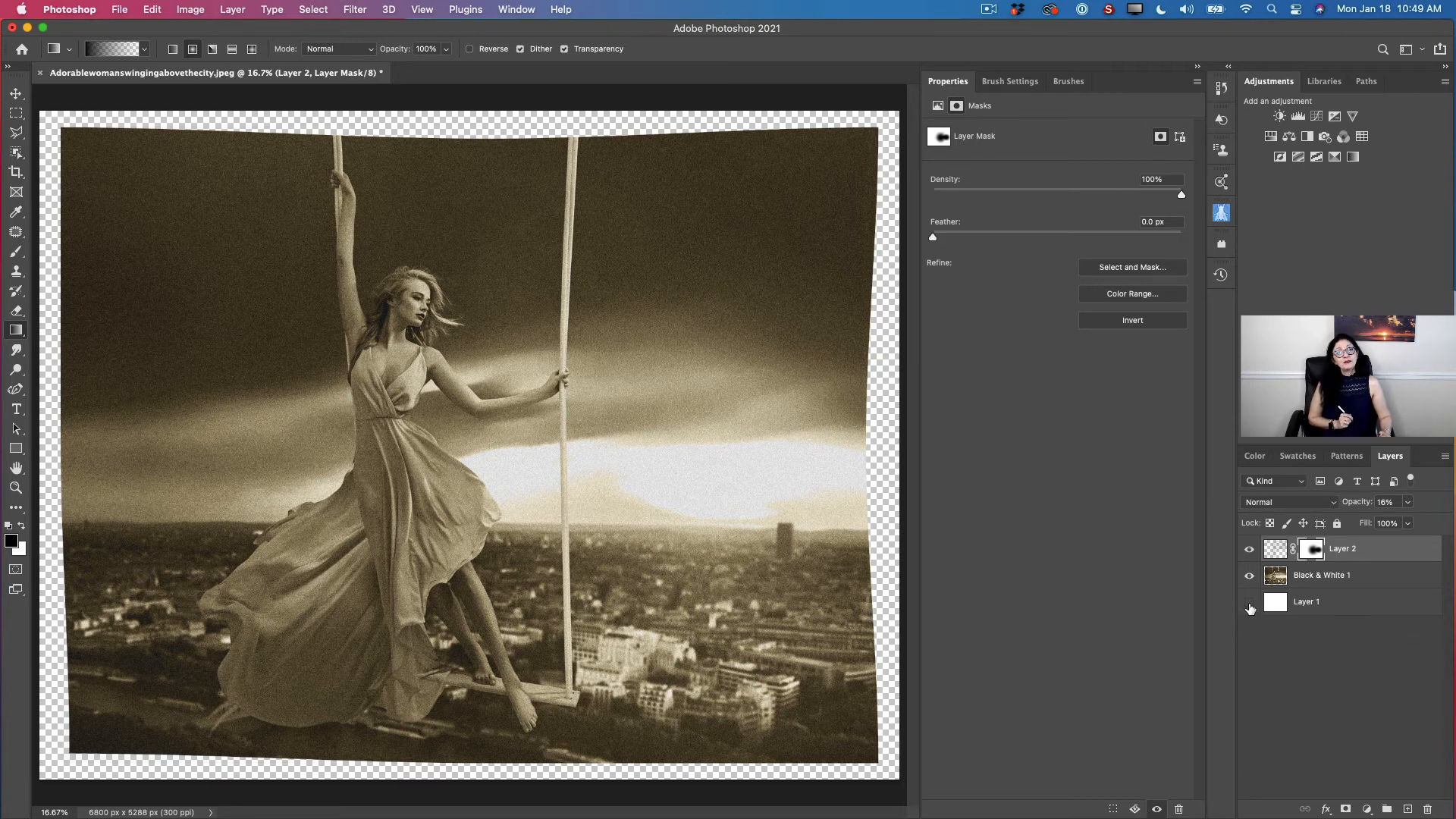
{"action": "left_click", "coordinate": [1441, 459]}
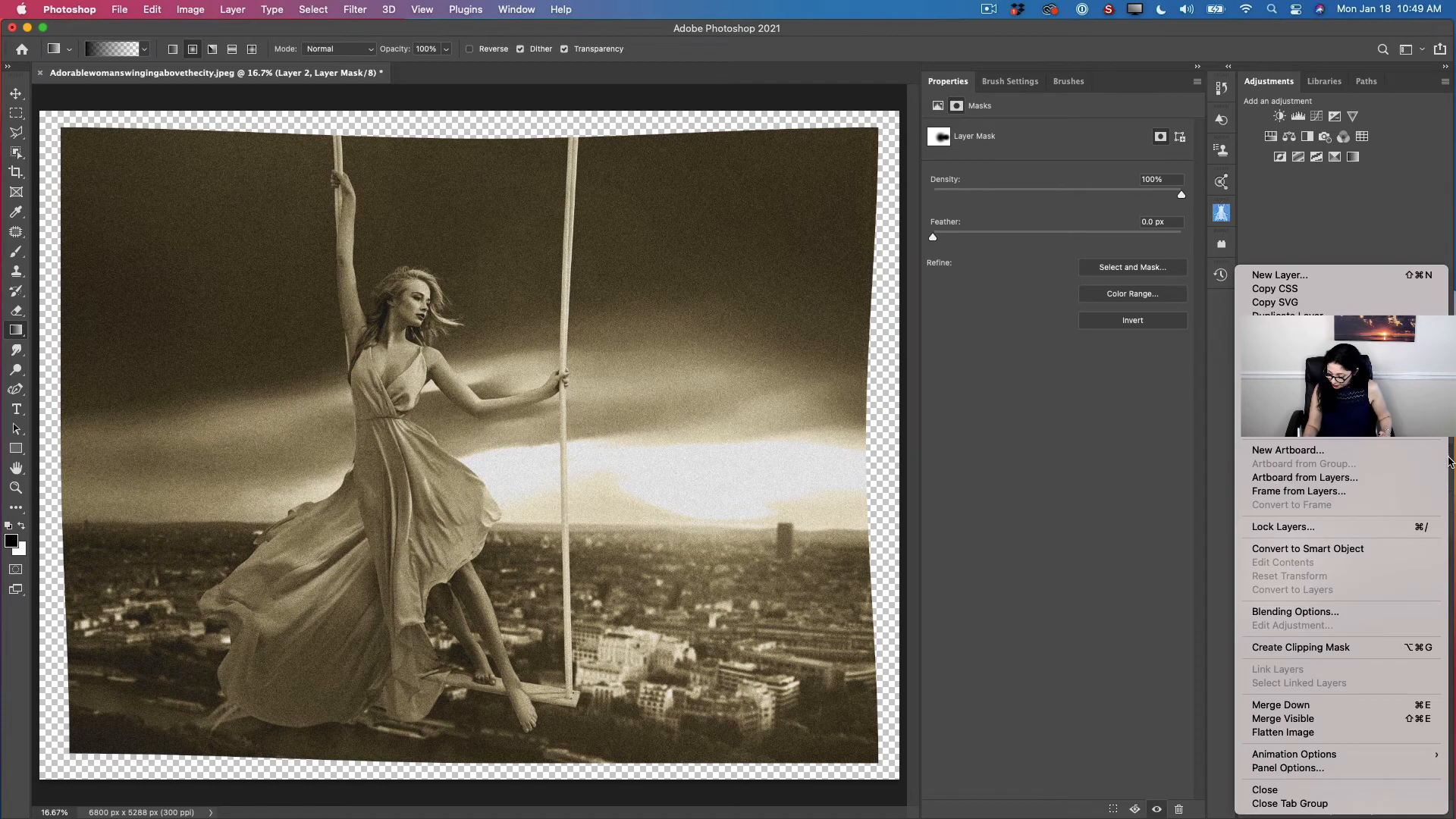
{"action": "left_click", "coordinate": [1345, 720]}
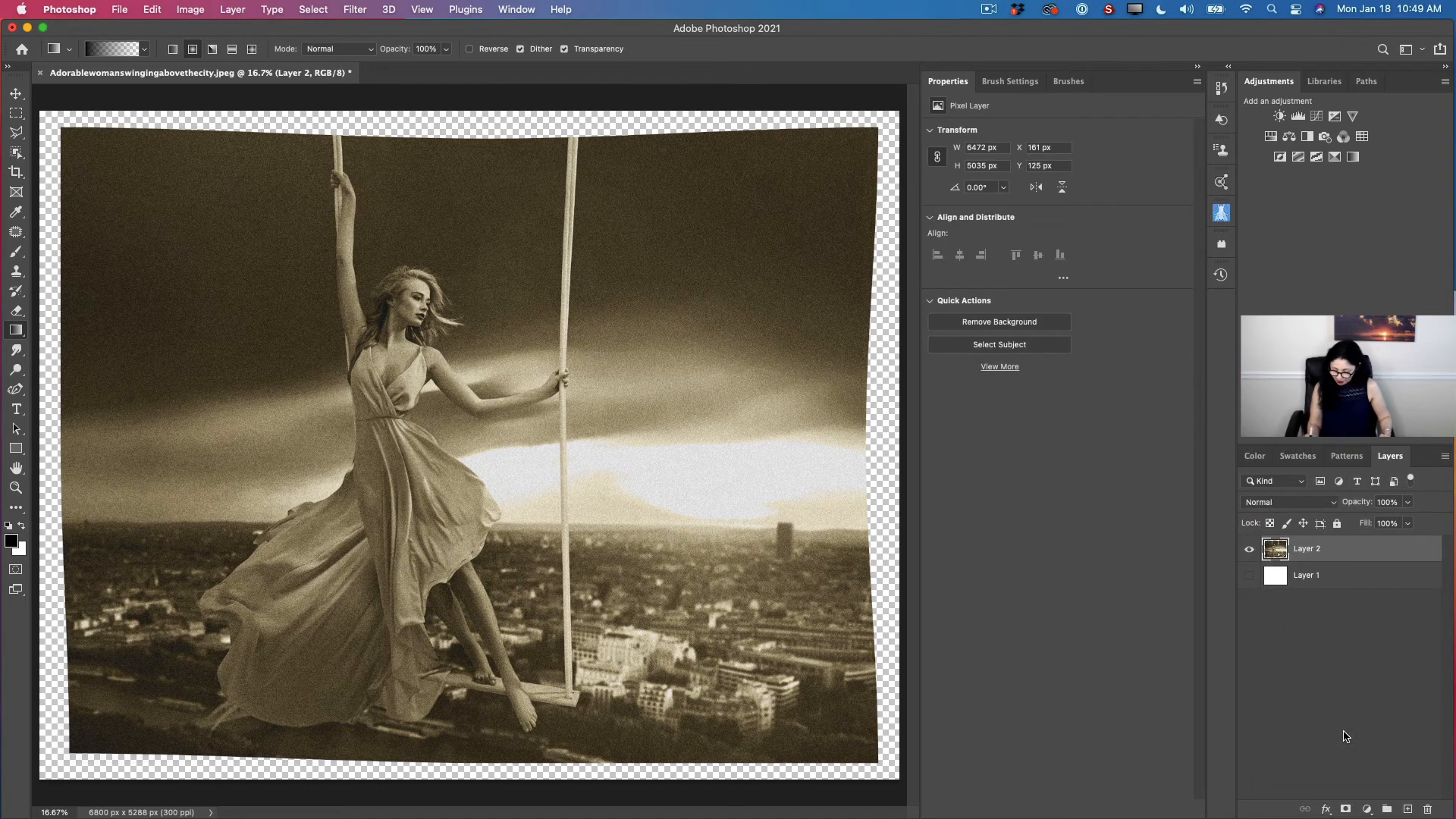
{"action": "left_click", "coordinate": [1249, 577]}
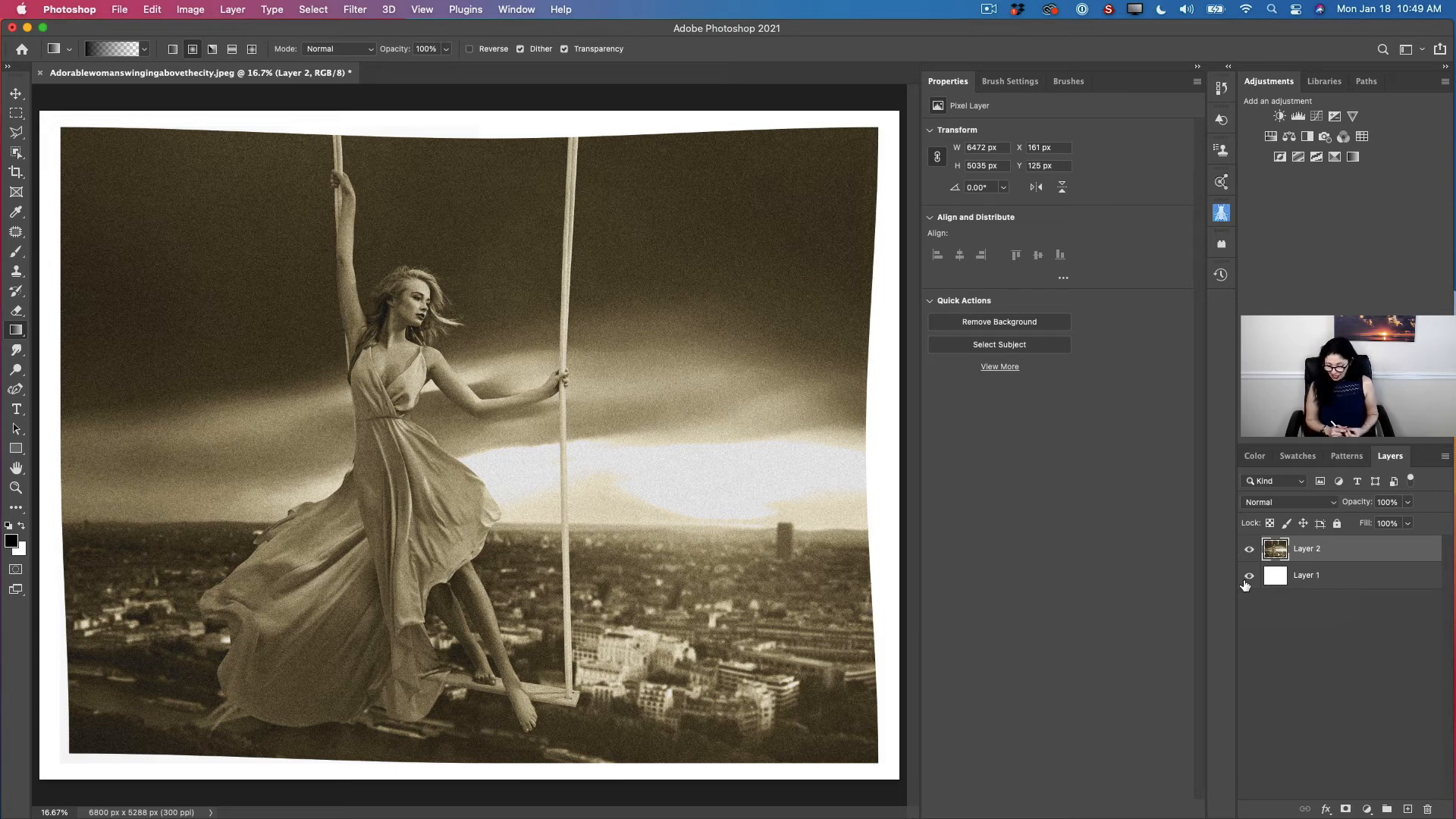
Add a layer mask to the merged photo and choose the impressionist brush Kyle's Paintbox - French Fat Bris... at 600 px.
{"action": "left_click", "coordinate": [1344, 809]}
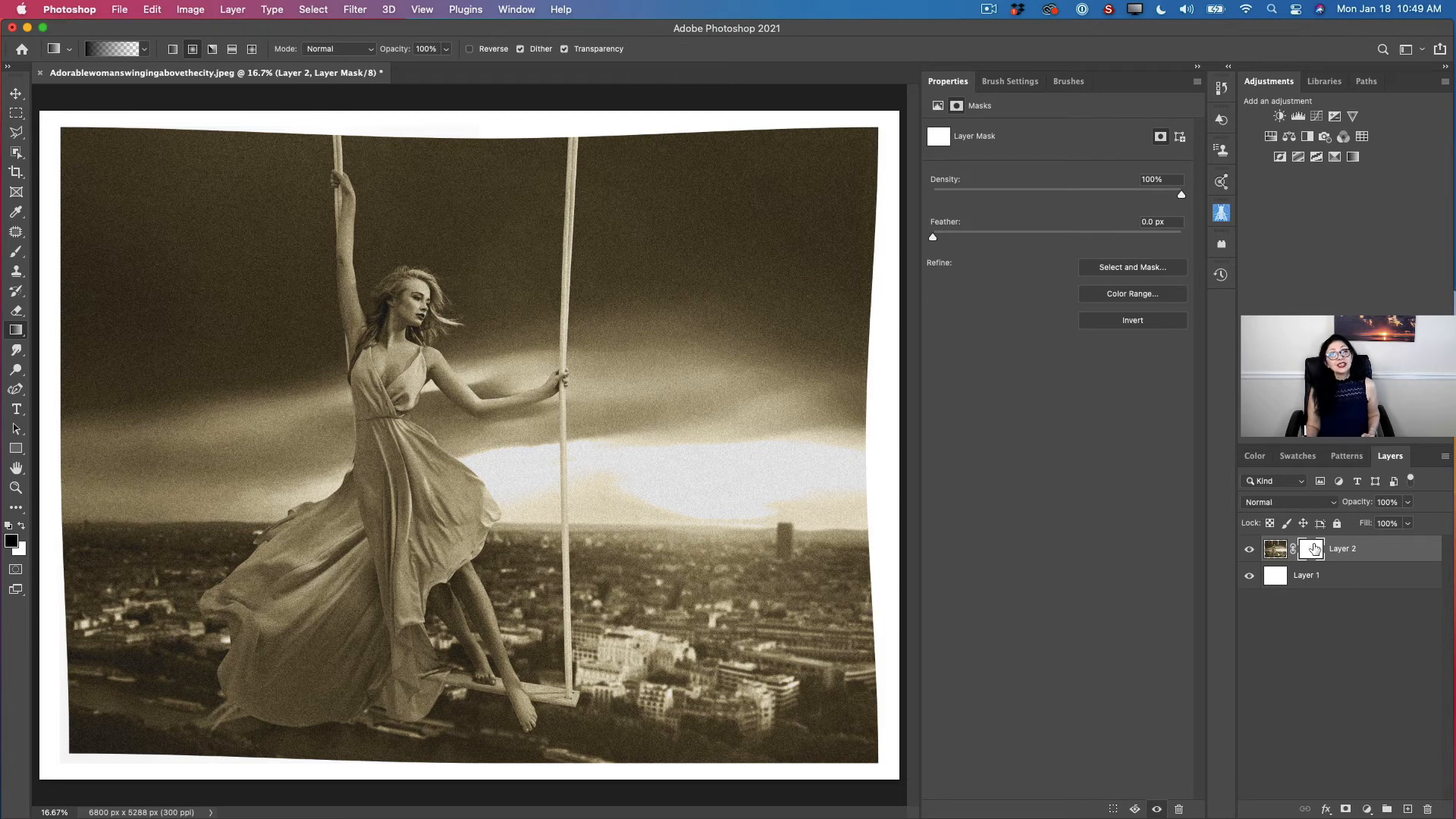
{"action": "left_click", "coordinate": [16, 258]}
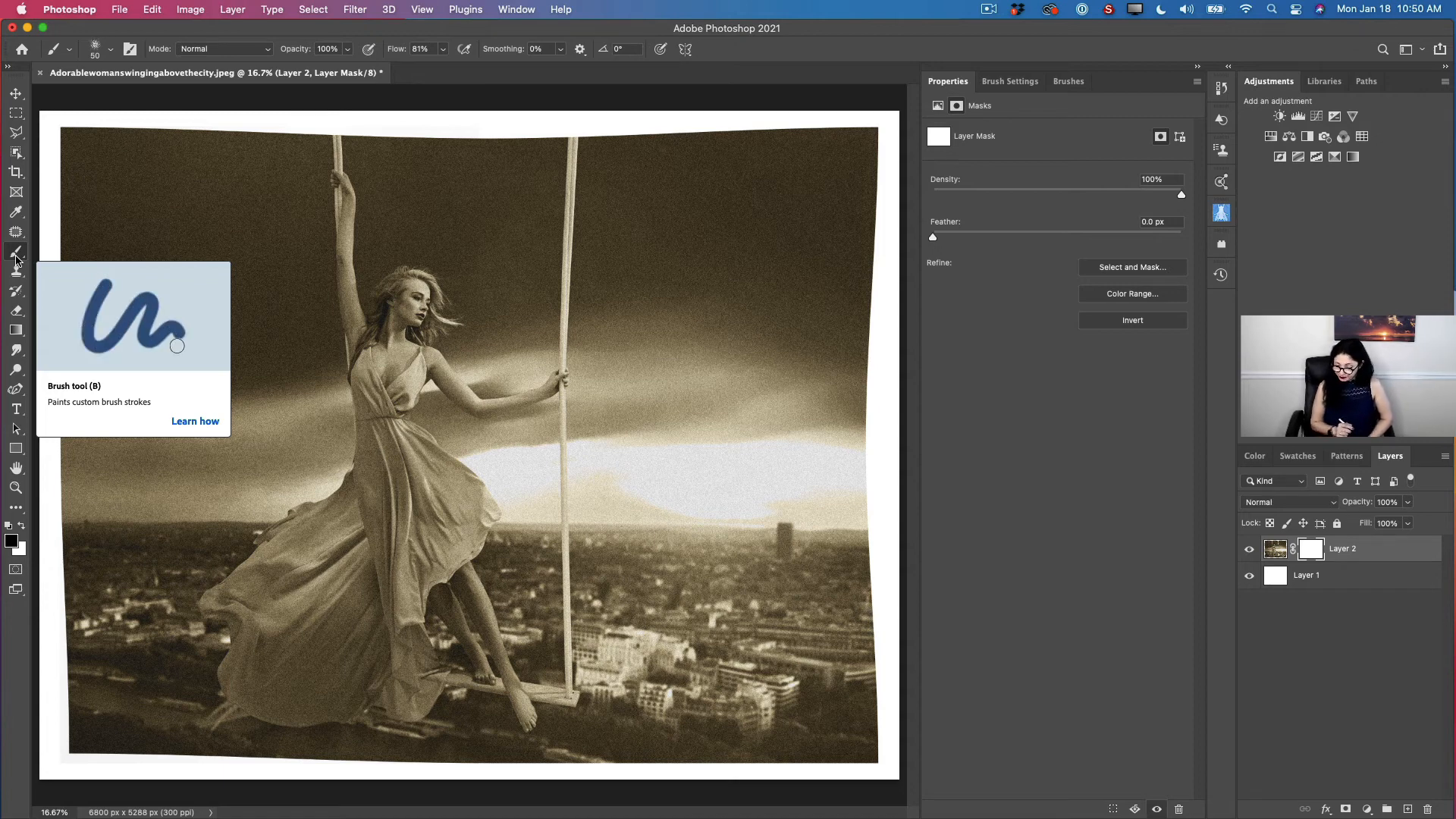
{"action": "left_click", "coordinate": [1067, 82]}
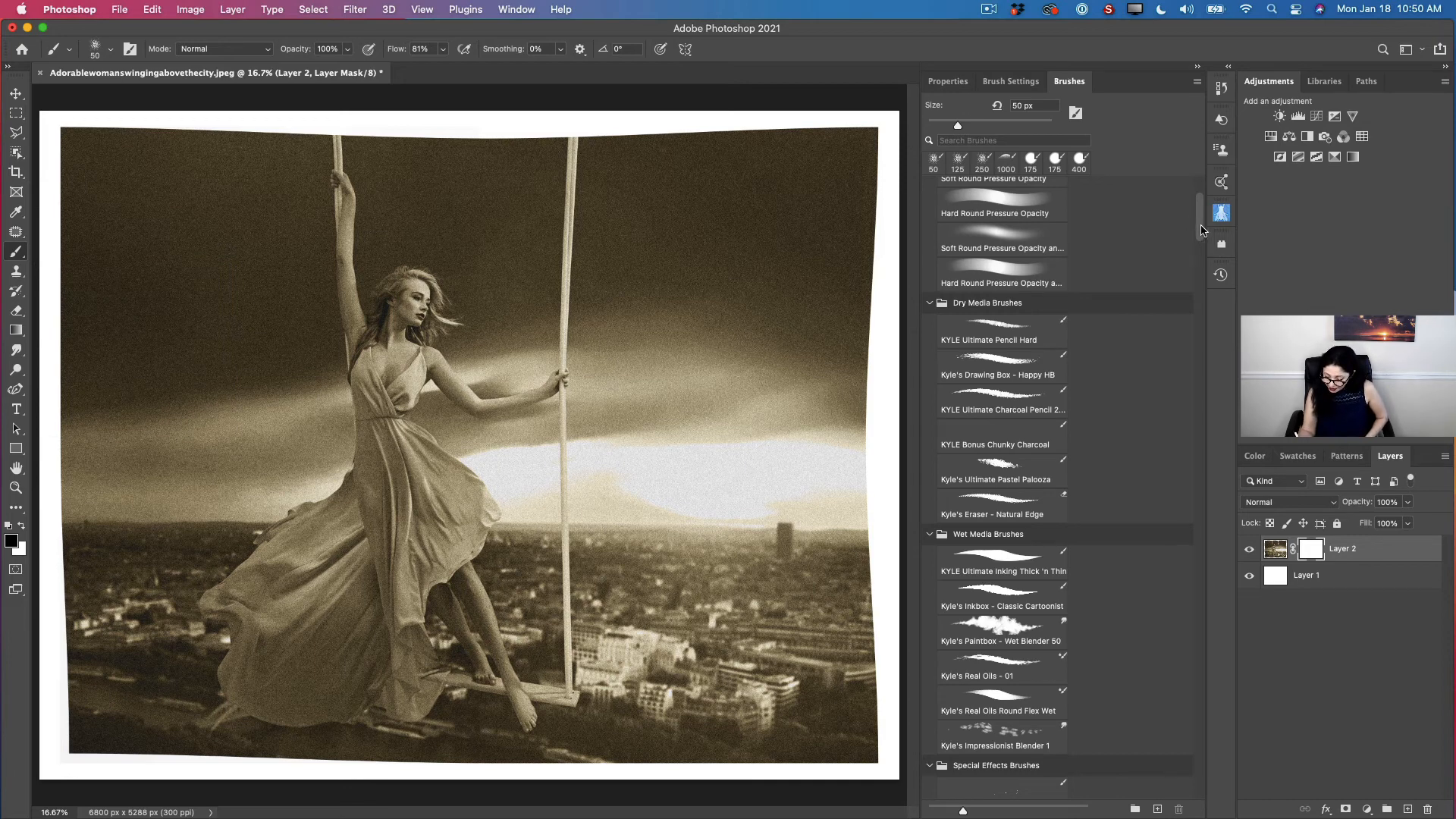
{"action": "left_click_drag", "start_coordinate": [1204, 235], "coordinate": [1202, 267]}
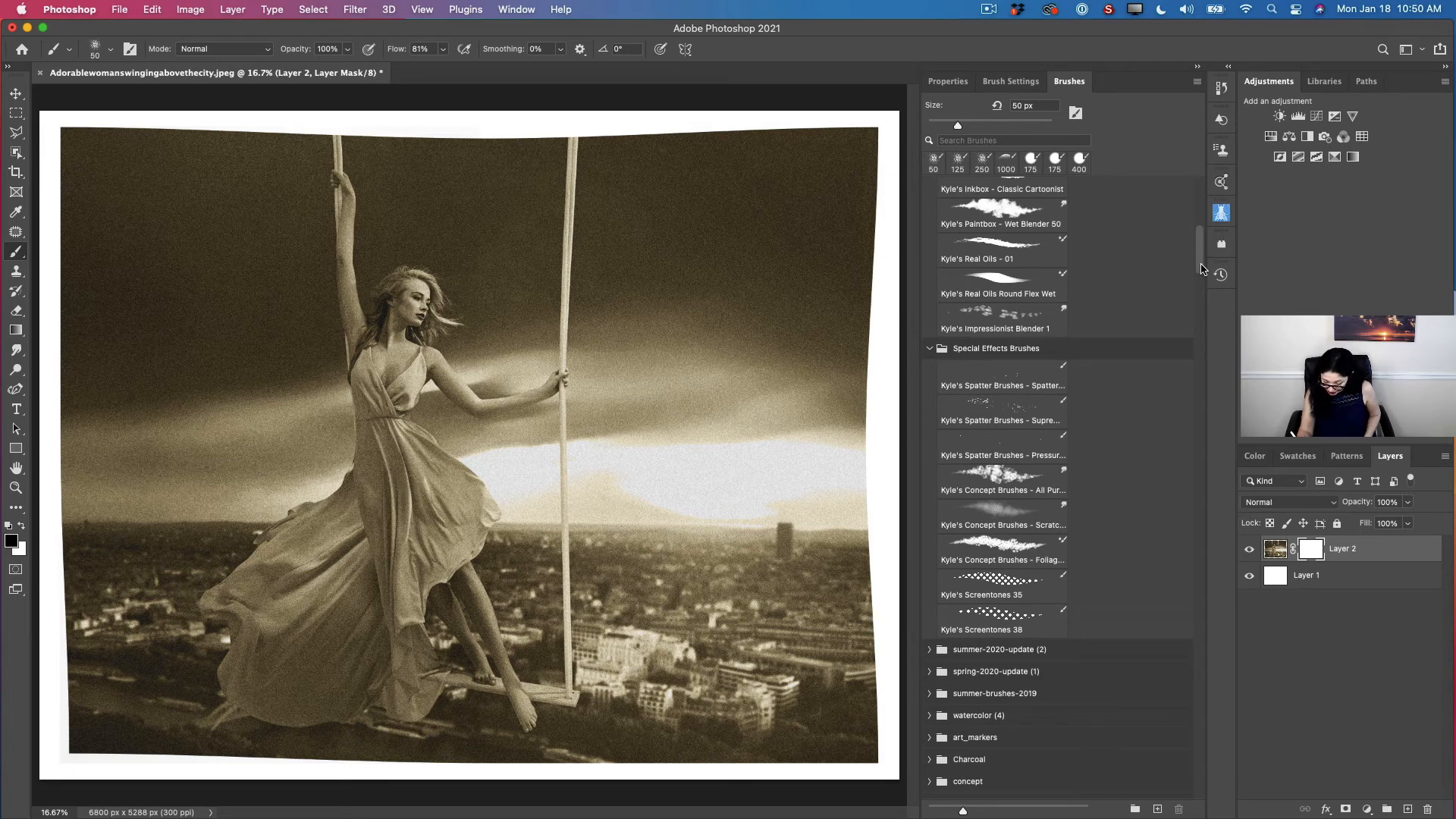
{"action": "mouse_move", "coordinate": [1199, 254]}
{"action": "left_mouse_down"}
{"action": "mouse_move", "coordinate": [1193, 218]}
{"action": "mouse_move", "coordinate": [1201, 572]}
{"action": "left_mouse_up"}
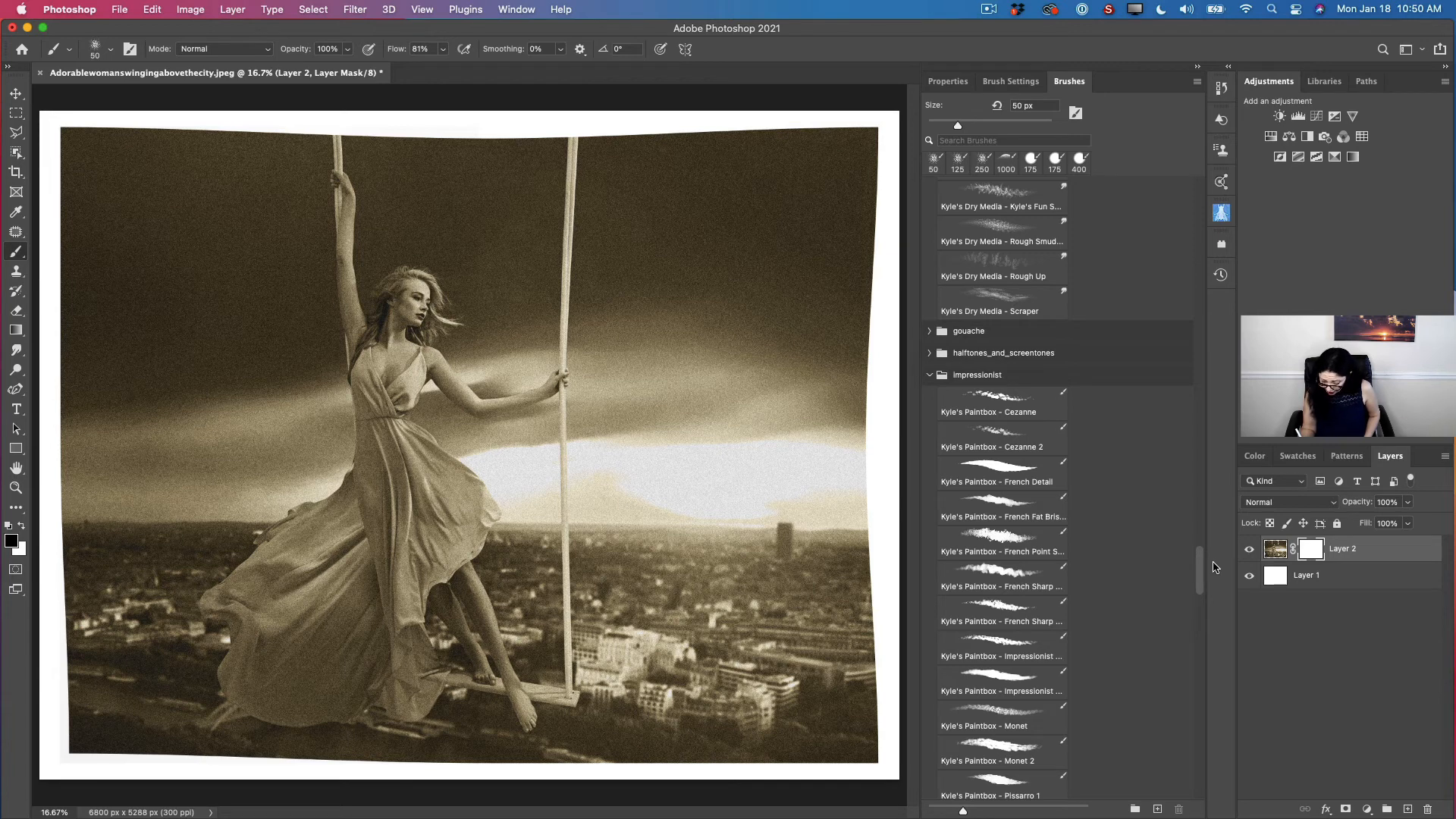
{"action": "left_click", "coordinate": [1024, 516]}
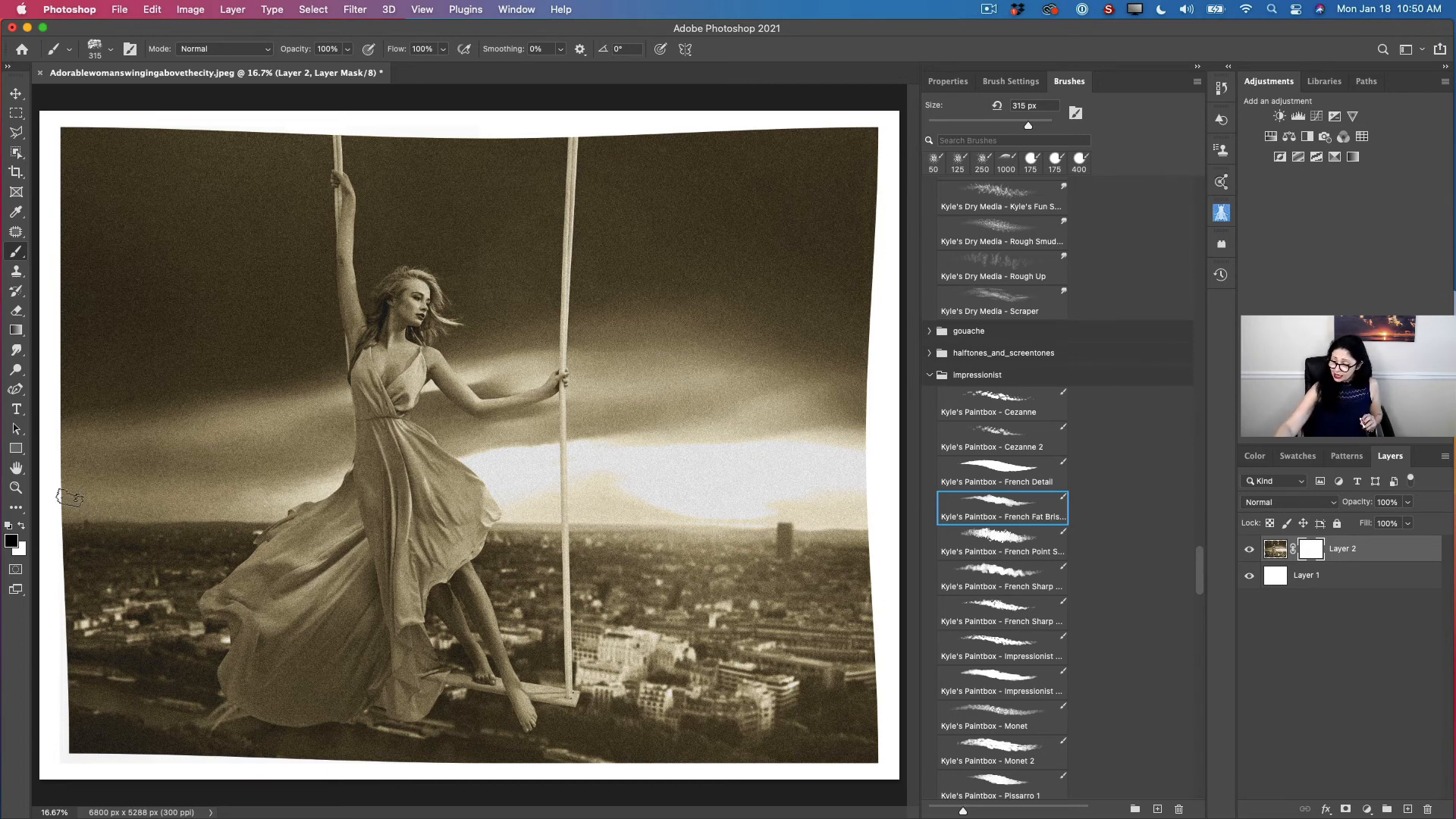
{"action": "key", "text": "bracketright"}
{"action": "key", "text": "bracketright"}
{"action": "key", "text": "bracketright"}
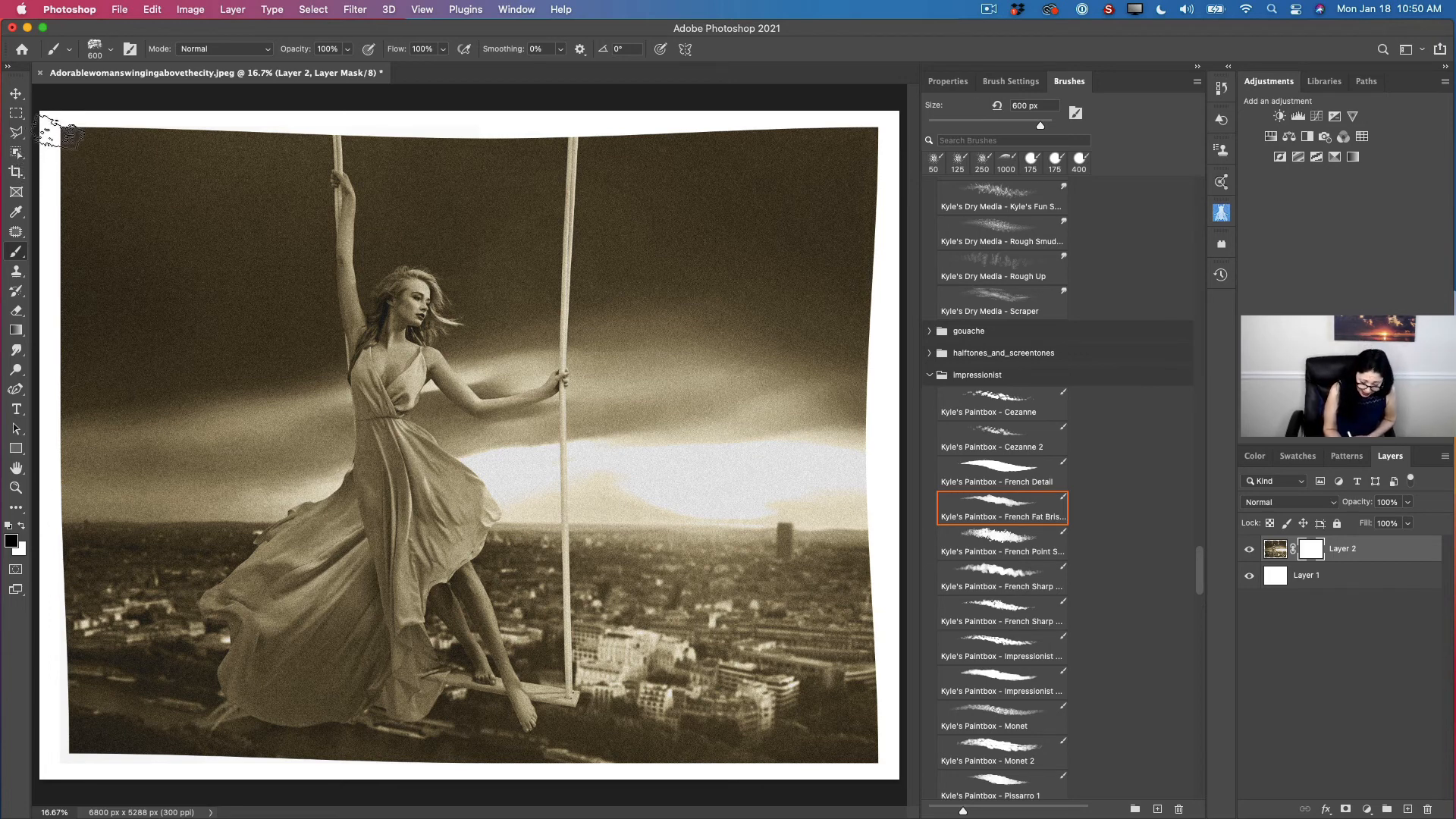
Paint black on the photo's layer mask along all four edges to give the print a rough, worn border.
{"action": "mouse_move", "coordinate": [48, 125]}
{"action": "left_mouse_down"}
{"action": "mouse_move", "coordinate": [68, 489]}
{"action": "mouse_move", "coordinate": [48, 331]}
{"action": "mouse_move", "coordinate": [64, 562]}
{"action": "mouse_move", "coordinate": [49, 573]}
{"action": "mouse_move", "coordinate": [52, 652]}
{"action": "left_mouse_up"}
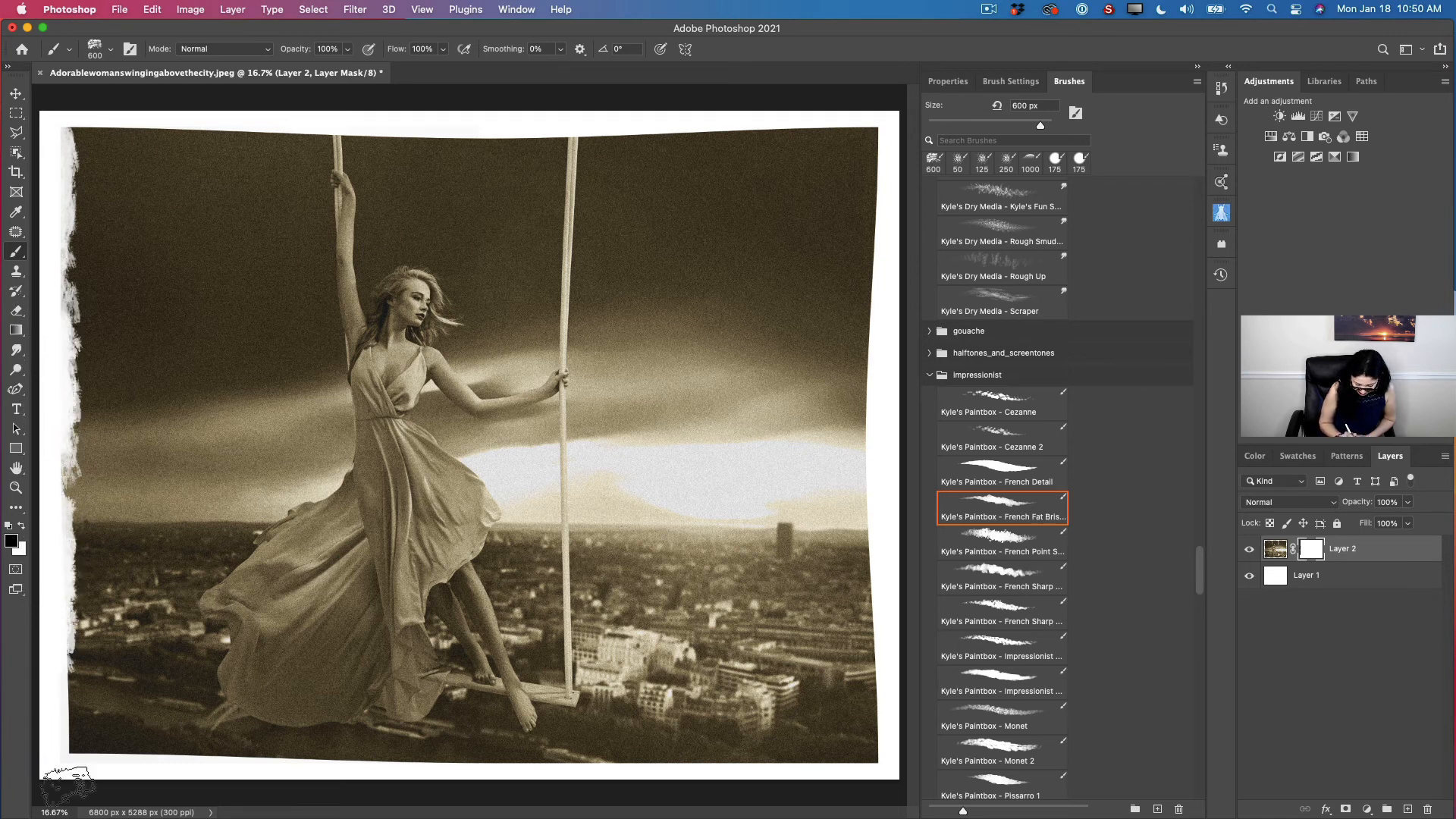
{"action": "mouse_move", "coordinate": [66, 770]}
{"action": "left_mouse_down"}
{"action": "mouse_move", "coordinate": [144, 764]}
{"action": "mouse_move", "coordinate": [64, 758]}
{"action": "mouse_move", "coordinate": [254, 770]}
{"action": "left_mouse_up"}
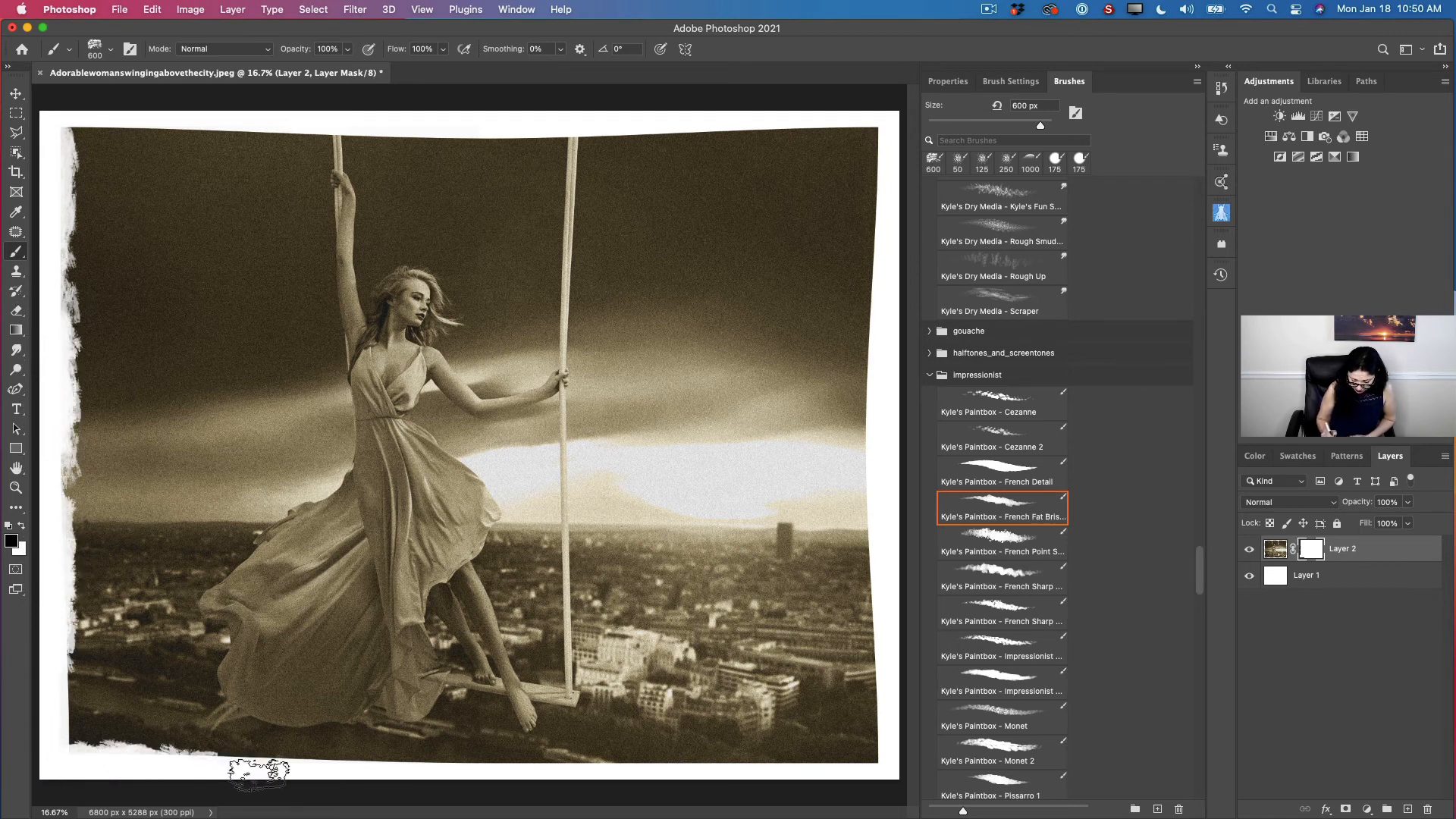
{"action": "mouse_move", "coordinate": [873, 135]}
{"action": "left_mouse_down"}
{"action": "mouse_move", "coordinate": [889, 334]}
{"action": "mouse_move", "coordinate": [876, 392]}
{"action": "mouse_move", "coordinate": [876, 325]}
{"action": "mouse_move", "coordinate": [865, 352]}
{"action": "mouse_move", "coordinate": [858, 514]}
{"action": "mouse_move", "coordinate": [876, 741]}
{"action": "mouse_move", "coordinate": [874, 678]}
{"action": "mouse_move", "coordinate": [891, 734]}
{"action": "mouse_move", "coordinate": [714, 774]}
{"action": "mouse_move", "coordinate": [846, 775]}
{"action": "mouse_move", "coordinate": [686, 778]}
{"action": "left_mouse_up"}
{"action": "left_click_drag", "start_coordinate": [112, 133], "coordinate": [263, 136]}
{"action": "mouse_move", "coordinate": [409, 134]}
{"action": "left_mouse_down"}
{"action": "mouse_move", "coordinate": [496, 132]}
{"action": "mouse_move", "coordinate": [374, 121]}
{"action": "mouse_move", "coordinate": [849, 116]}
{"action": "mouse_move", "coordinate": [542, 128]}
{"action": "mouse_move", "coordinate": [807, 116]}
{"action": "left_mouse_up"}
{"action": "mouse_move", "coordinate": [214, 777]}
{"action": "left_mouse_down"}
{"action": "mouse_move", "coordinate": [307, 756]}
{"action": "mouse_move", "coordinate": [677, 766]}
{"action": "mouse_move", "coordinate": [607, 756]}
{"action": "mouse_move", "coordinate": [732, 735]}
{"action": "mouse_move", "coordinate": [827, 771]}
{"action": "left_mouse_up"}
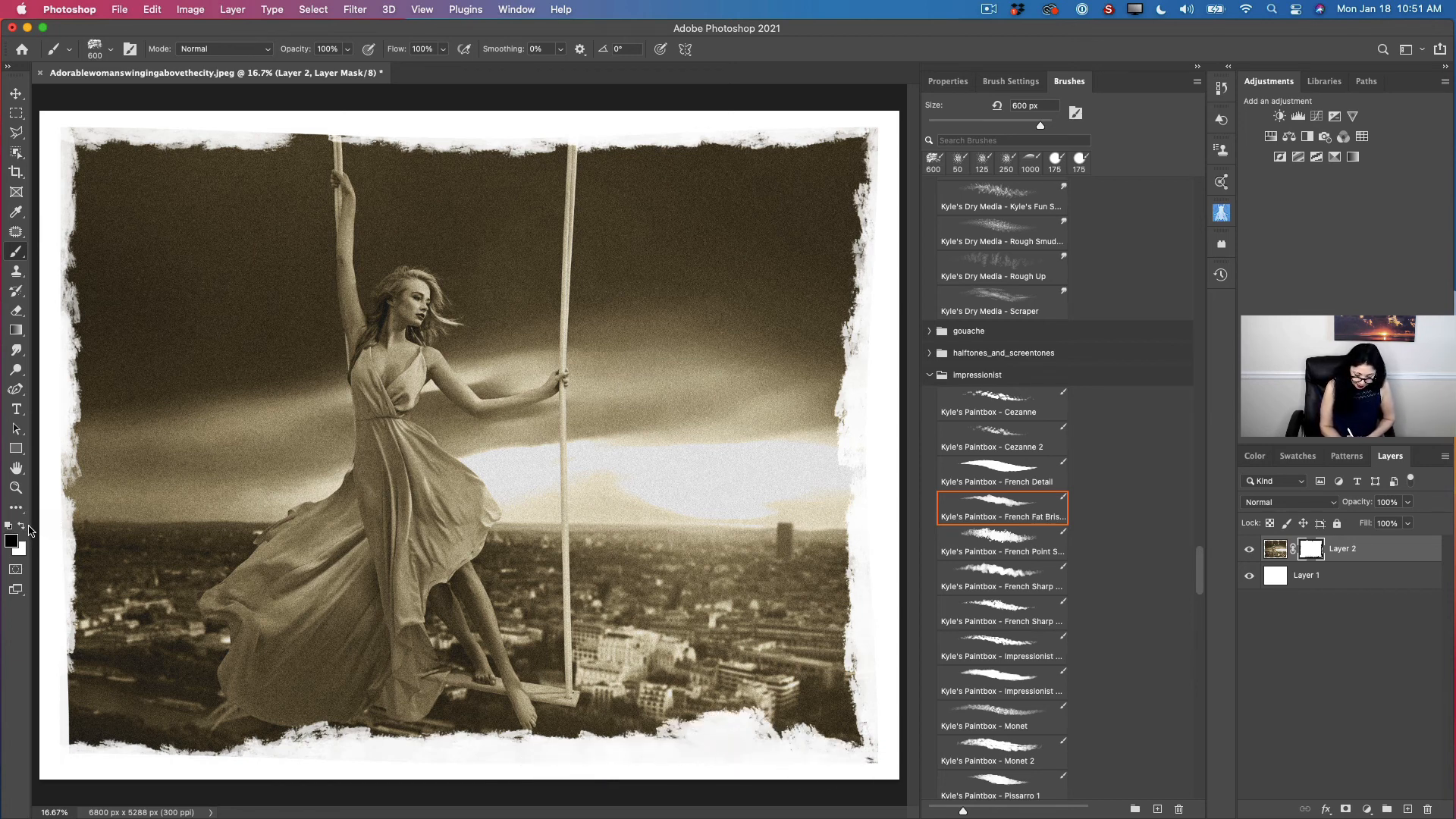
Switch the foreground colour to white and paint on the mask to restore parts of the photo's left, top and bottom edges.
{"action": "left_click", "coordinate": [25, 528]}
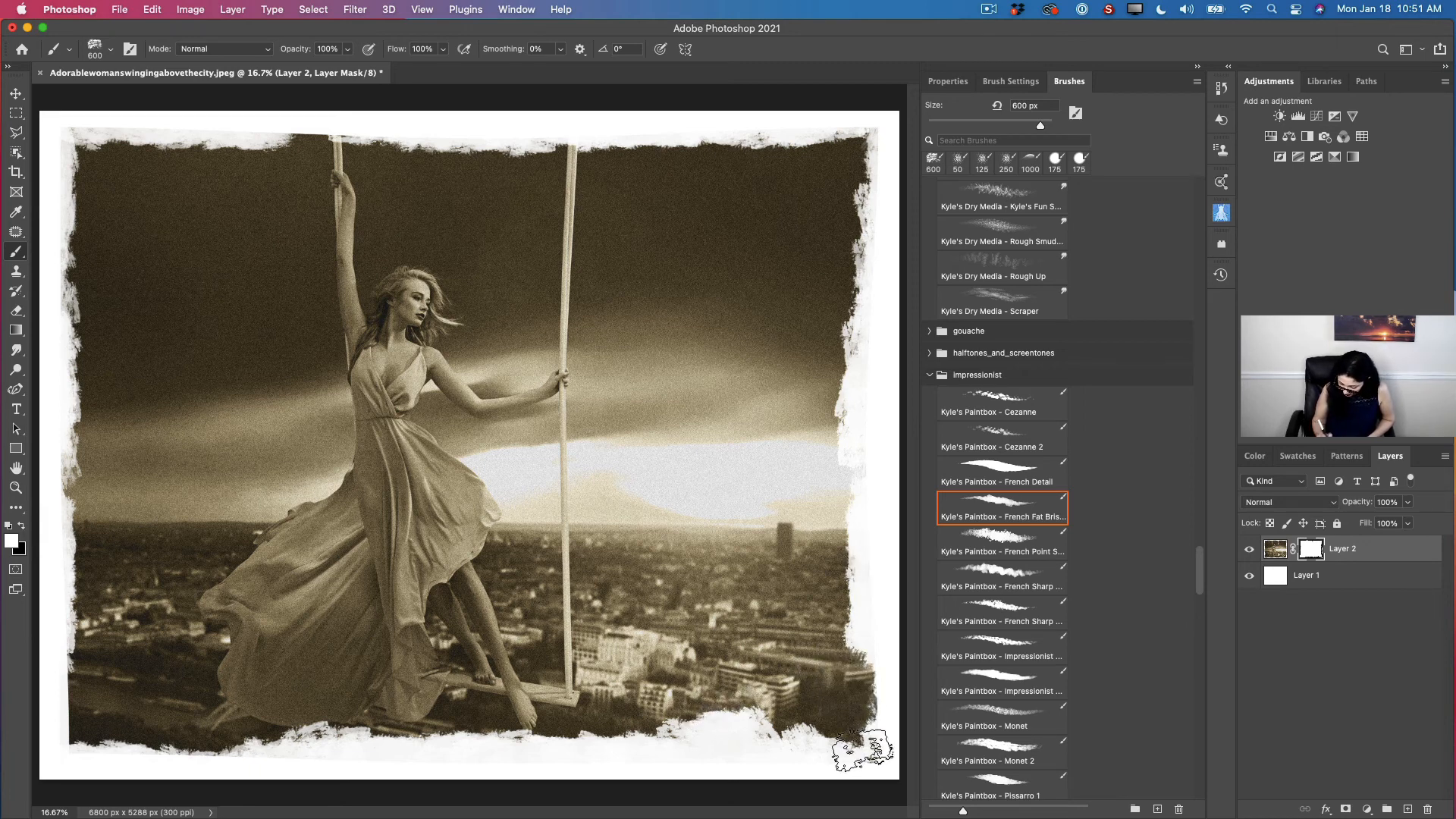
{"action": "mouse_move", "coordinate": [79, 629]}
{"action": "left_mouse_down"}
{"action": "mouse_move", "coordinate": [58, 667]}
{"action": "mouse_move", "coordinate": [65, 445]}
{"action": "mouse_move", "coordinate": [84, 599]}
{"action": "left_mouse_up"}
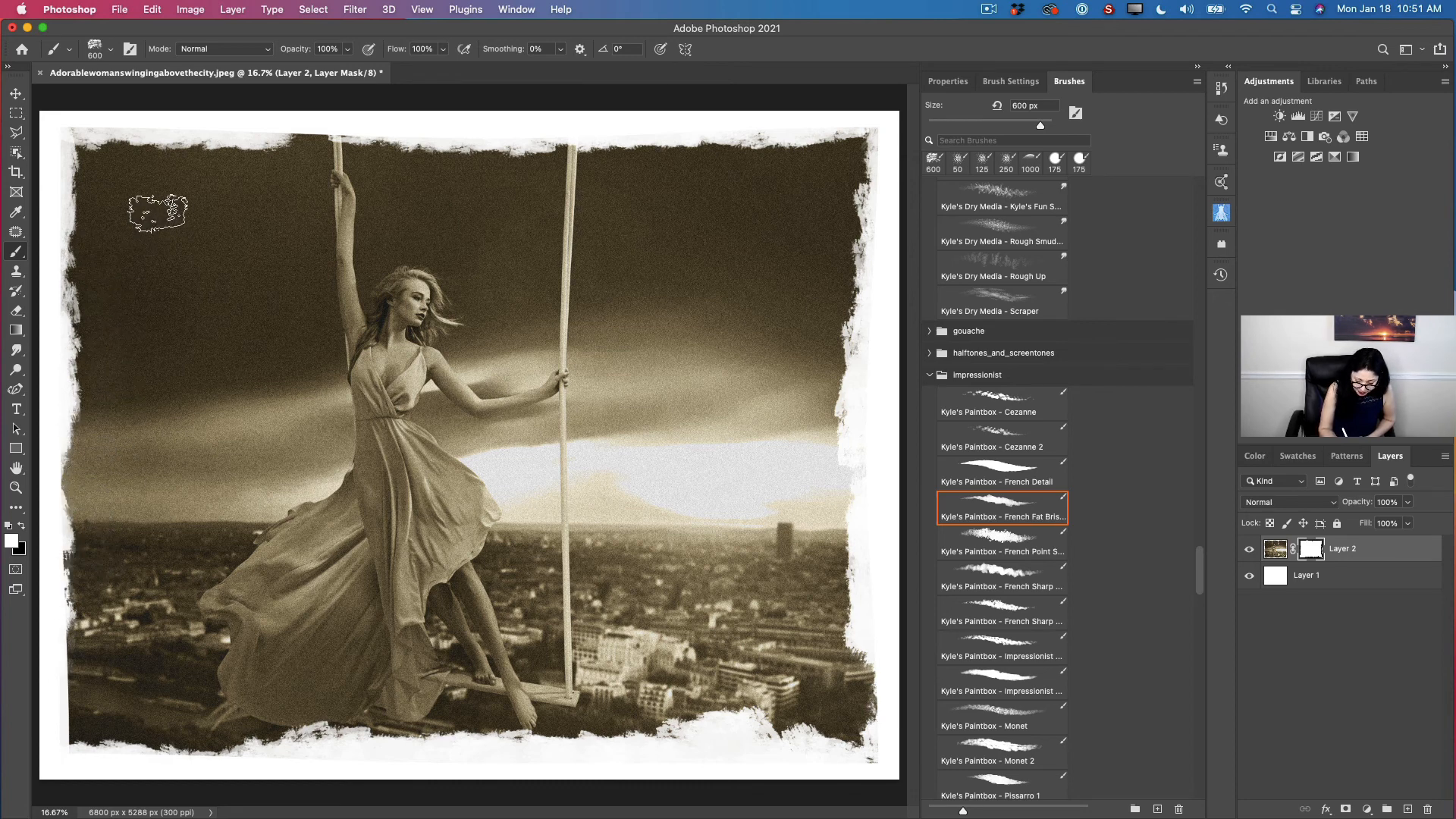
{"action": "left_click_drag", "start_coordinate": [94, 156], "coordinate": [169, 154]}
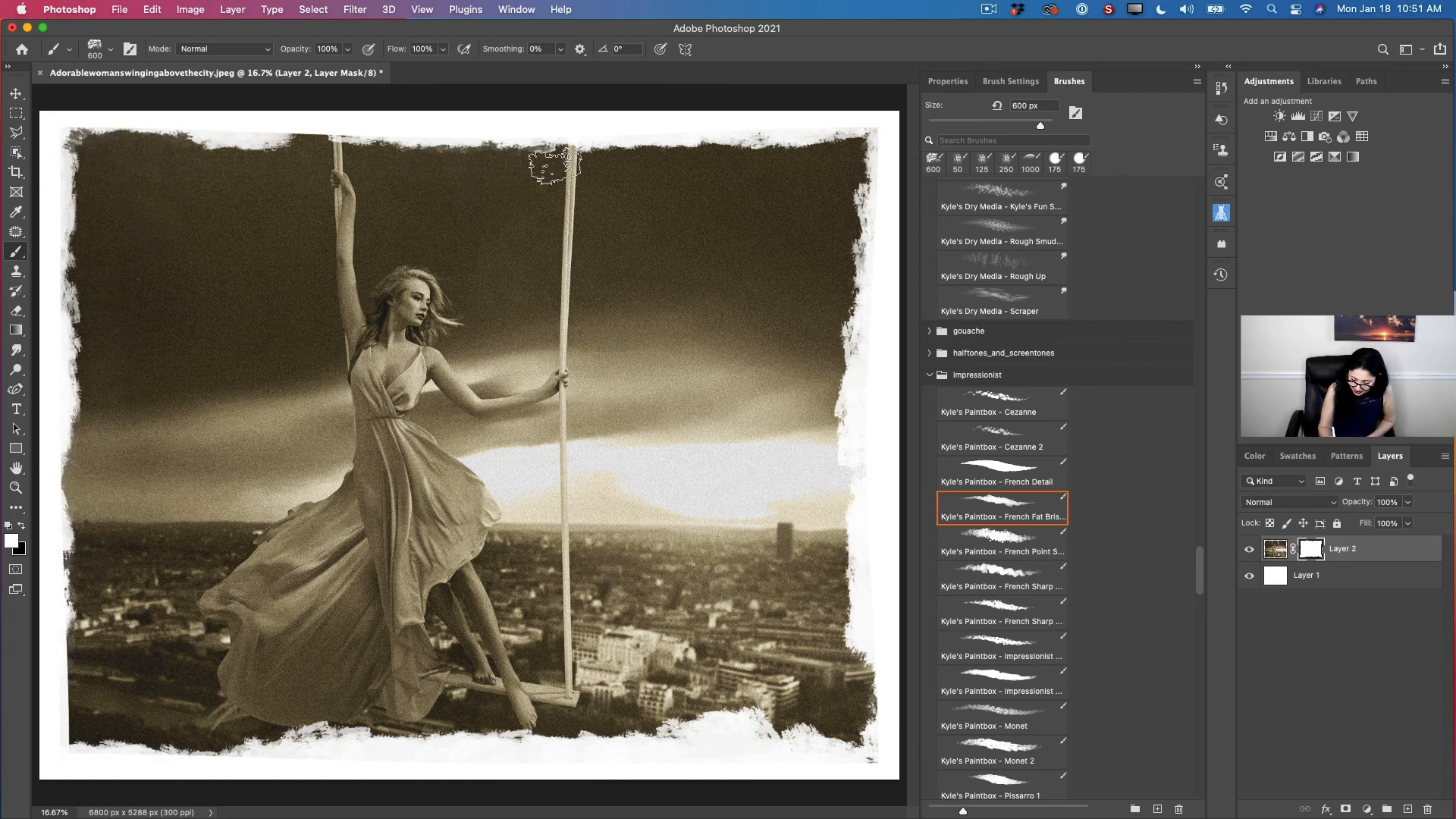
{"action": "mouse_move", "coordinate": [537, 152]}
{"action": "left_mouse_down"}
{"action": "mouse_move", "coordinate": [812, 162]}
{"action": "mouse_move", "coordinate": [831, 140]}
{"action": "left_mouse_up"}
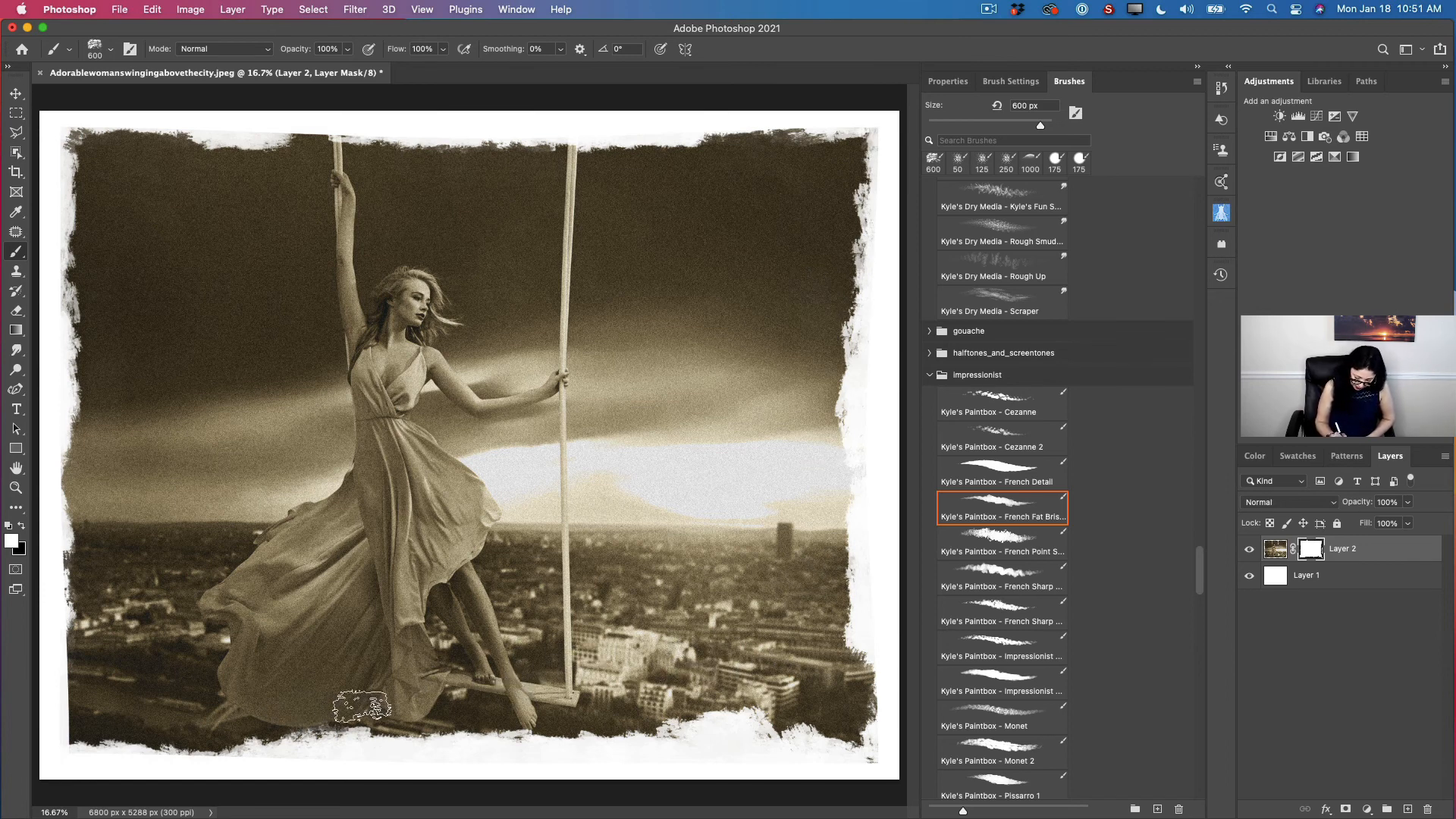
{"action": "mouse_move", "coordinate": [322, 747]}
{"action": "left_mouse_down"}
{"action": "mouse_move", "coordinate": [286, 754]}
{"action": "mouse_move", "coordinate": [271, 734]}
{"action": "left_mouse_up"}
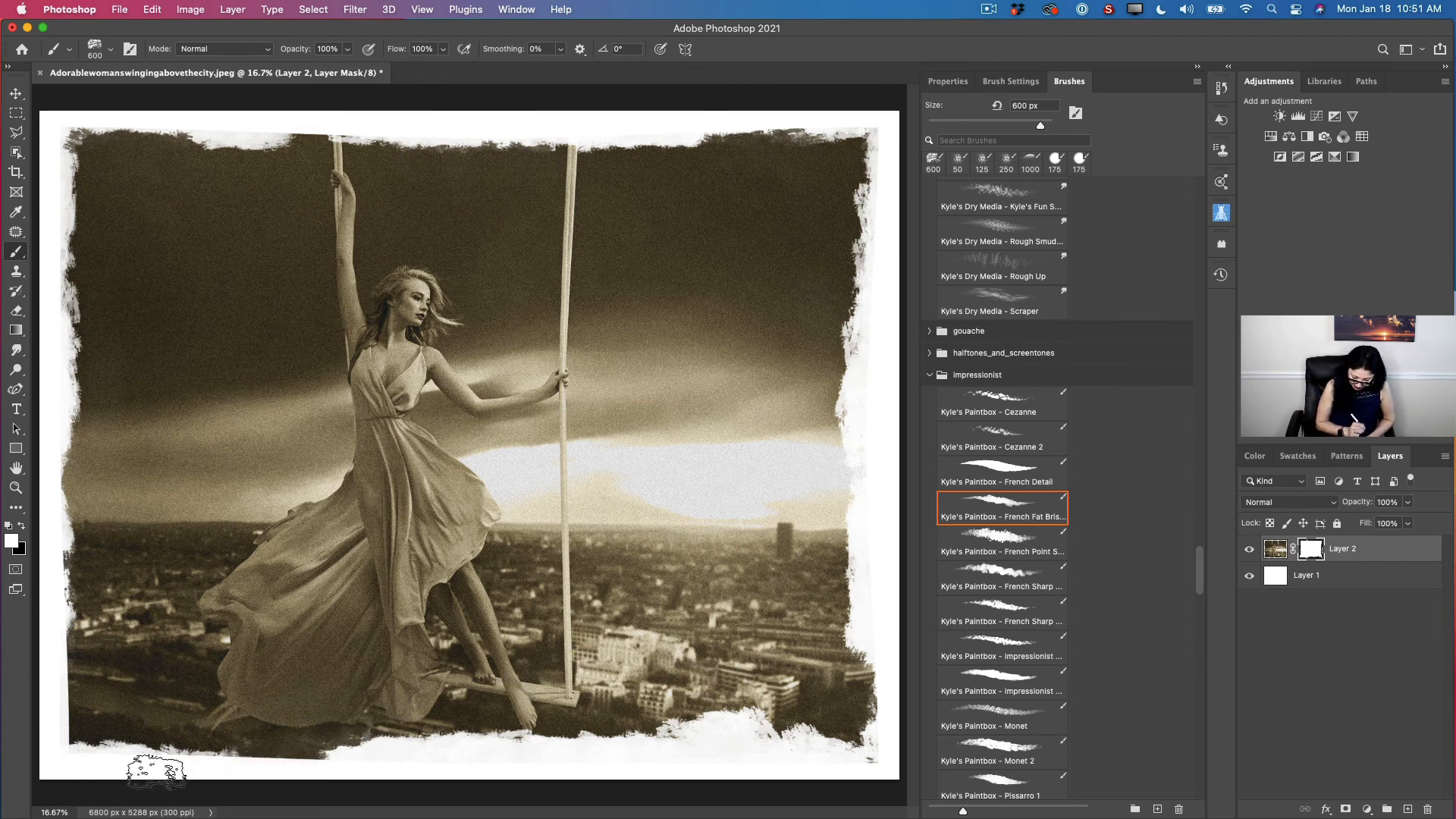